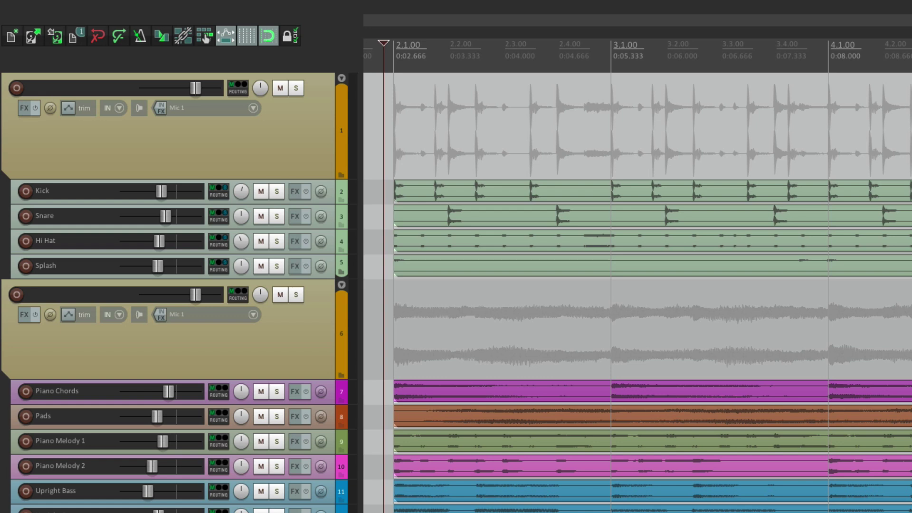
Step: Play the project briefly, then stop so the play position returns to just after bar 2.1
key("space")
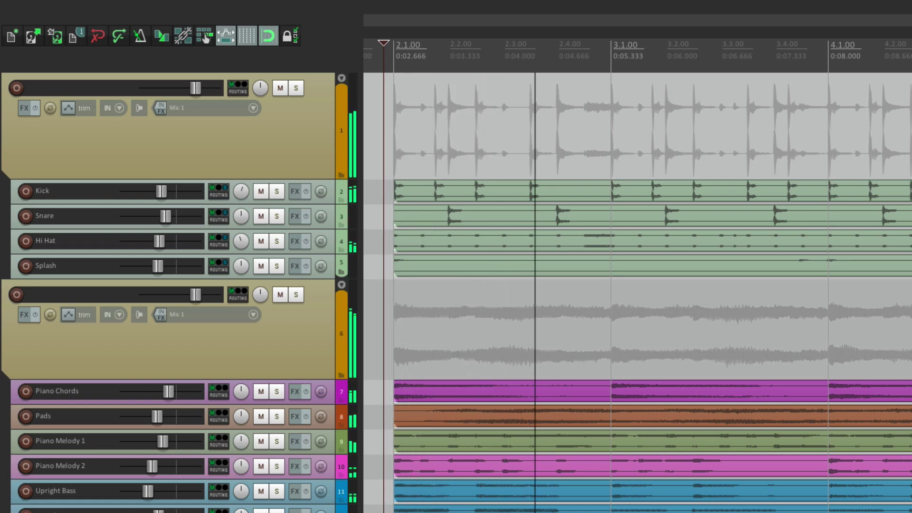
key("space")
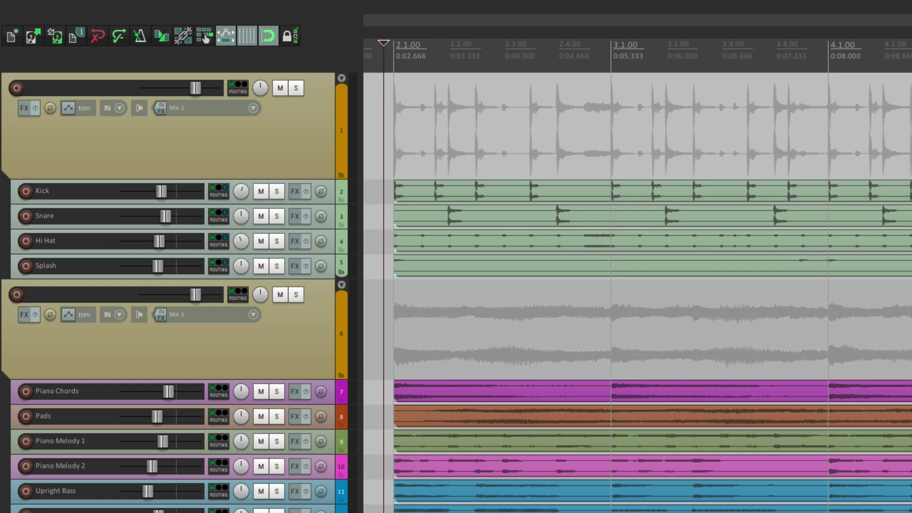
Step: Turn off 'Move edit cursor to end of recorded items on record stop' in Editing Behavior preferences
key("super+comma")
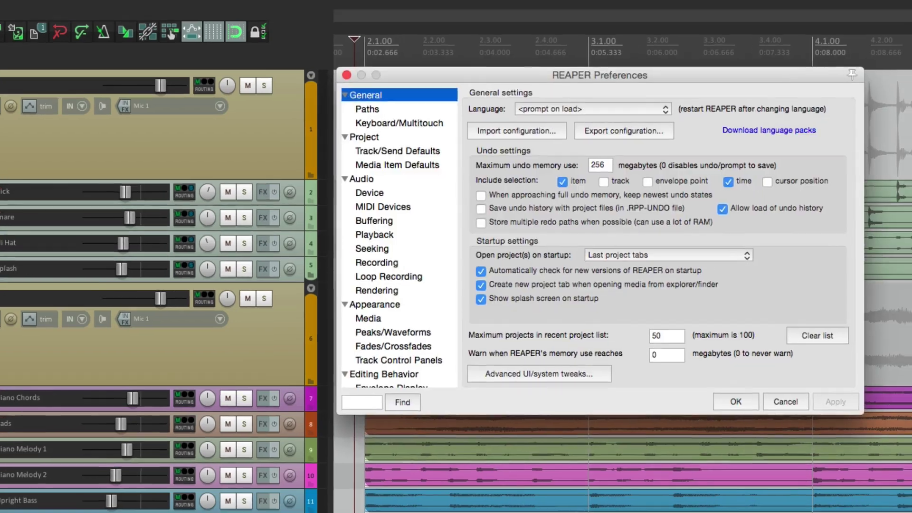
scroll(276, 271, "down", 3)
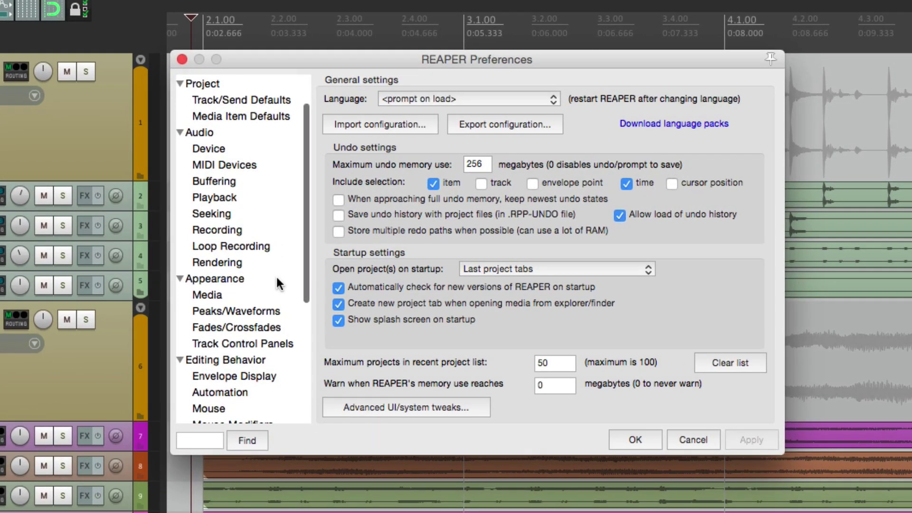
left_click(268, 358)
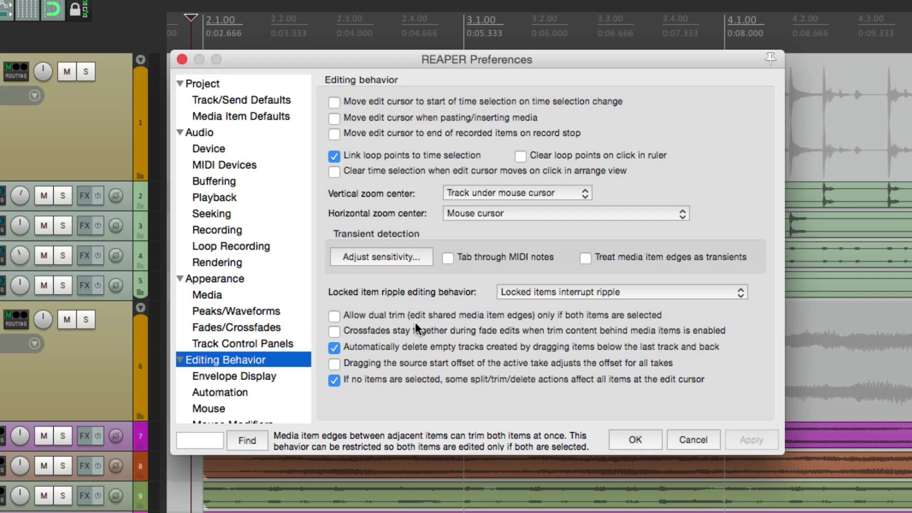
left_click(333, 134)
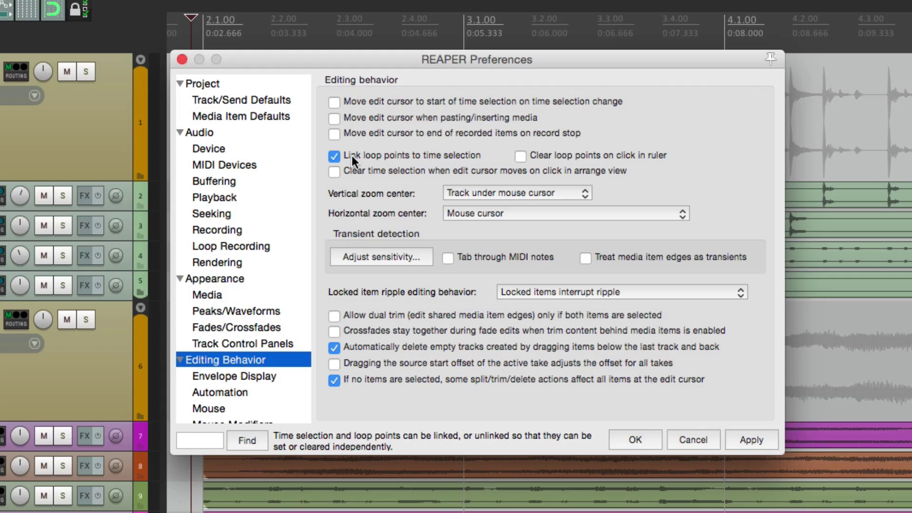
Step: Confirm Preferences, test-play and stop, then set the edit cursor at the stop point and back at the start
left_click(634, 441)
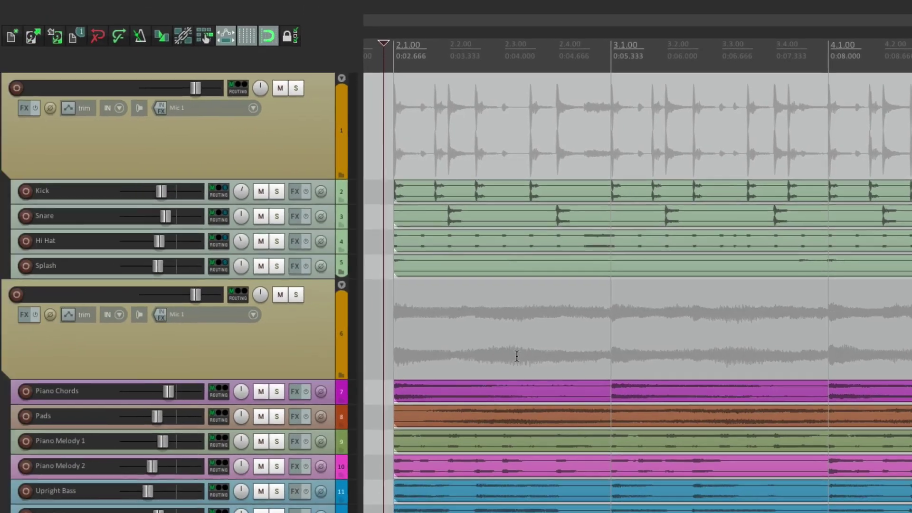
key("space")
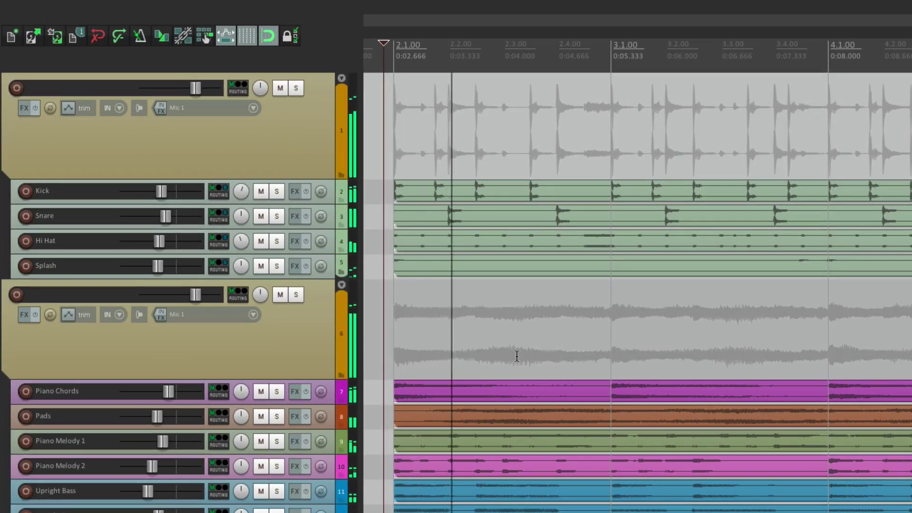
key("space")
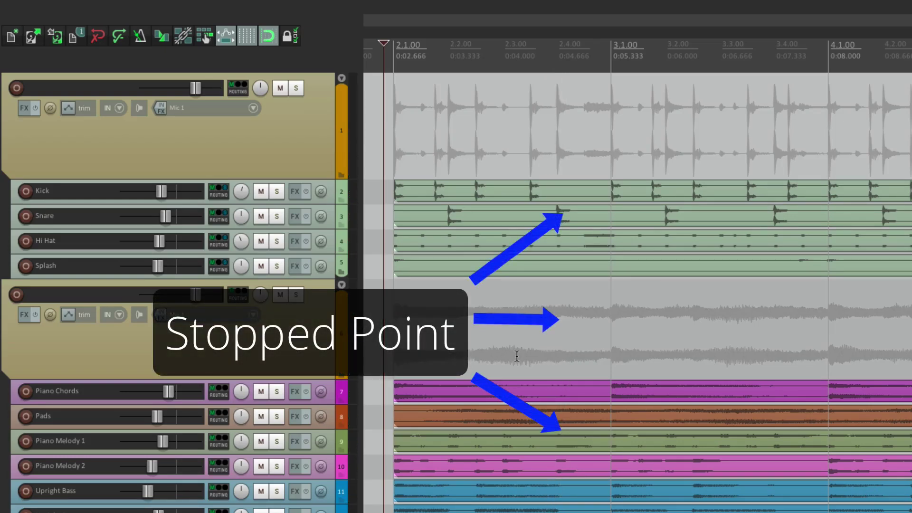
left_click(562, 60)
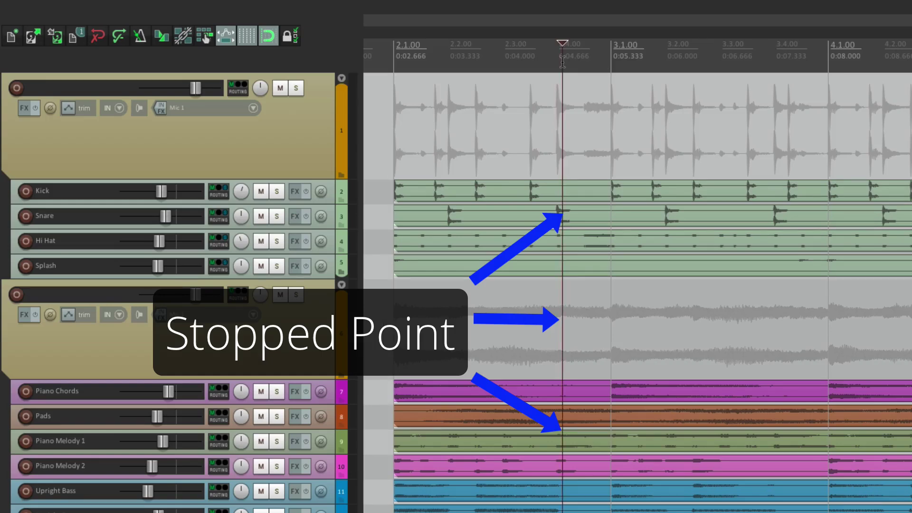
left_click(383, 56)
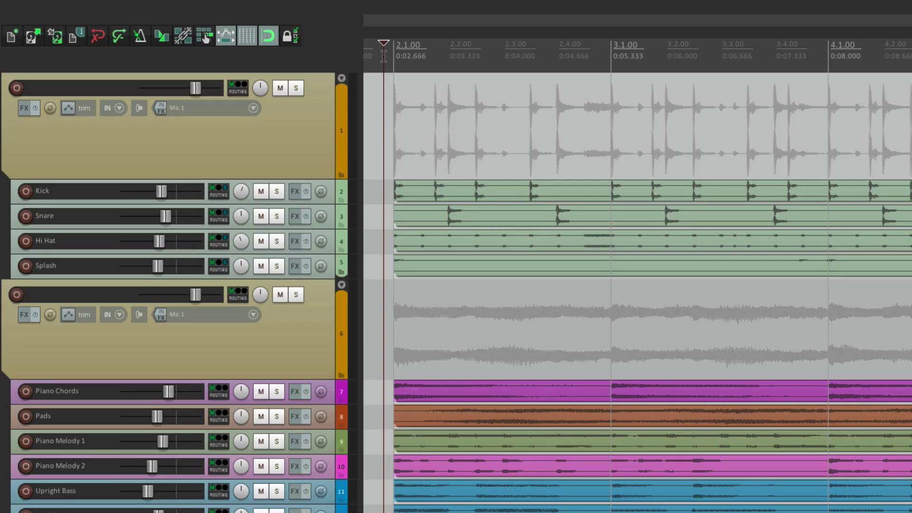
Step: Show the transport bar and test Play, Pause, resume and Pause, stopping at 3.4.03
key("ctrl+alt+t")
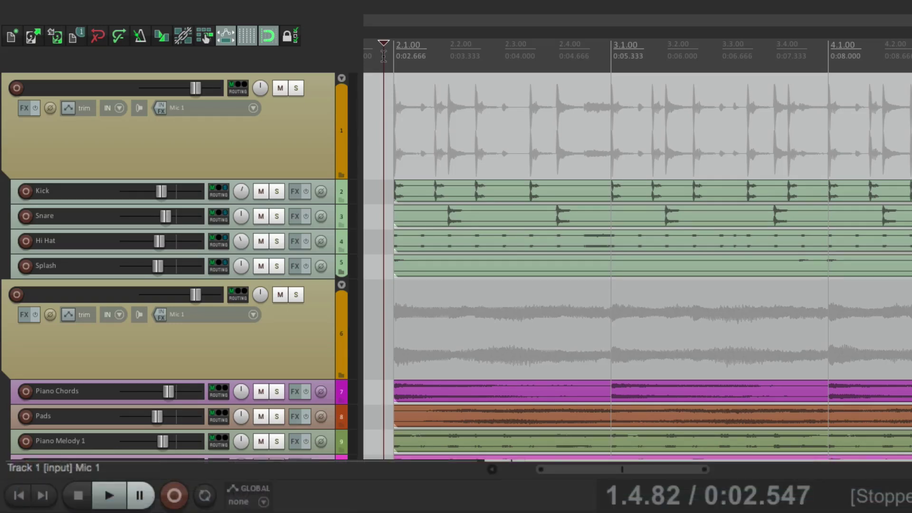
left_click(142, 497)
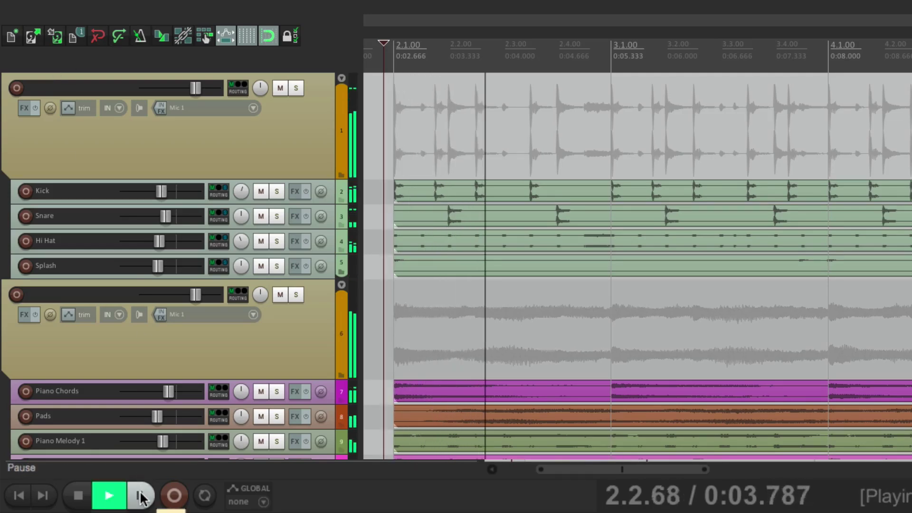
left_click(141, 497)
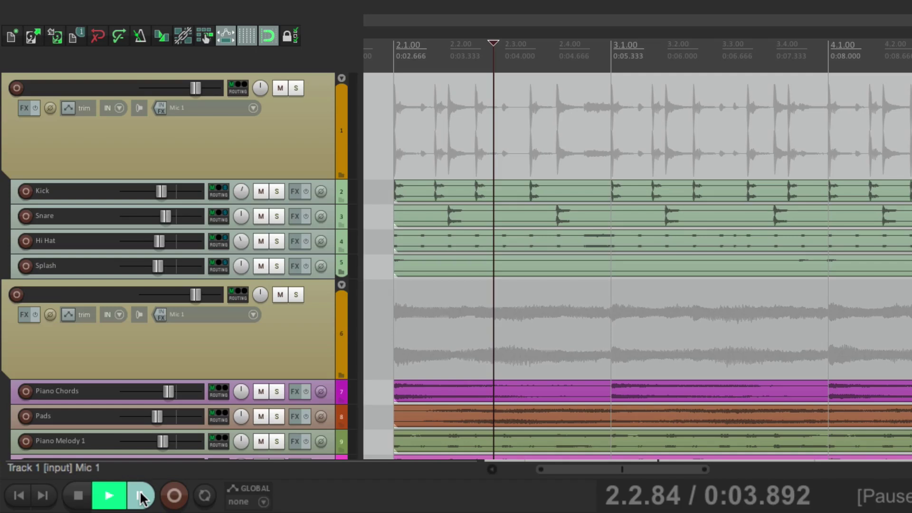
left_click(109, 496)
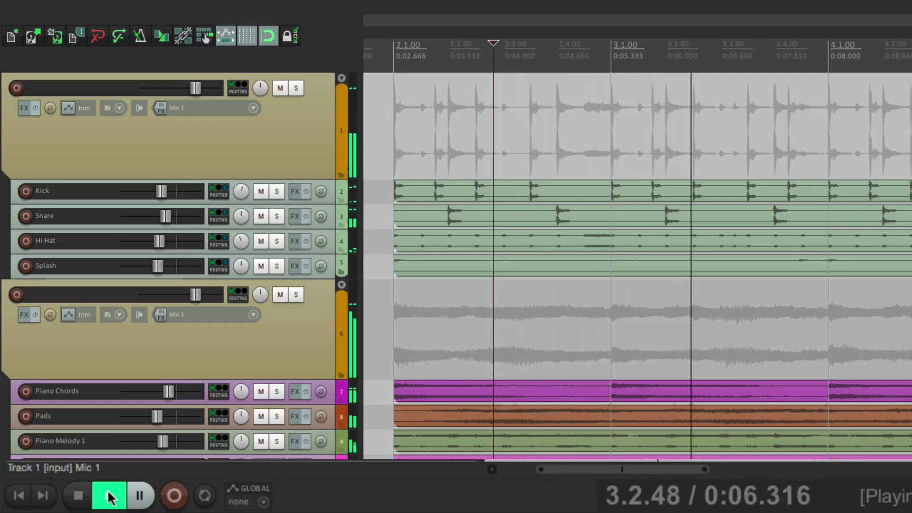
left_click(140, 496)
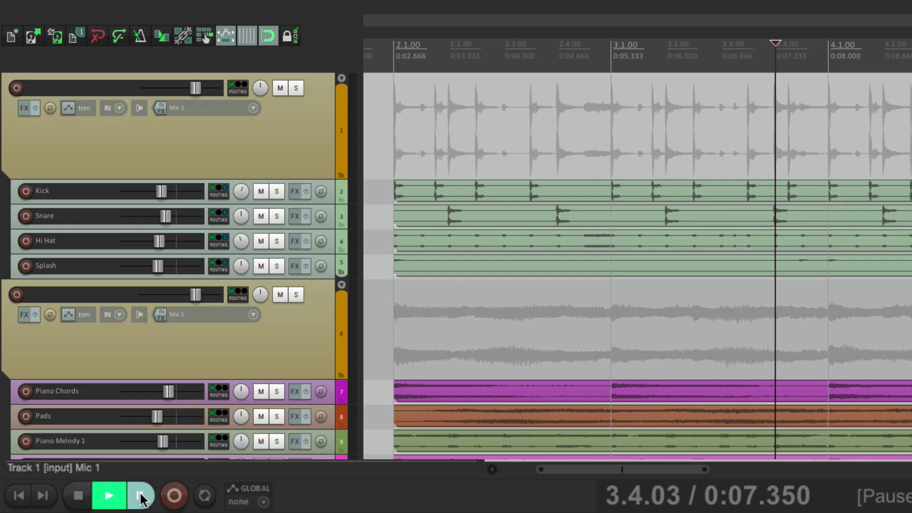
key("space")
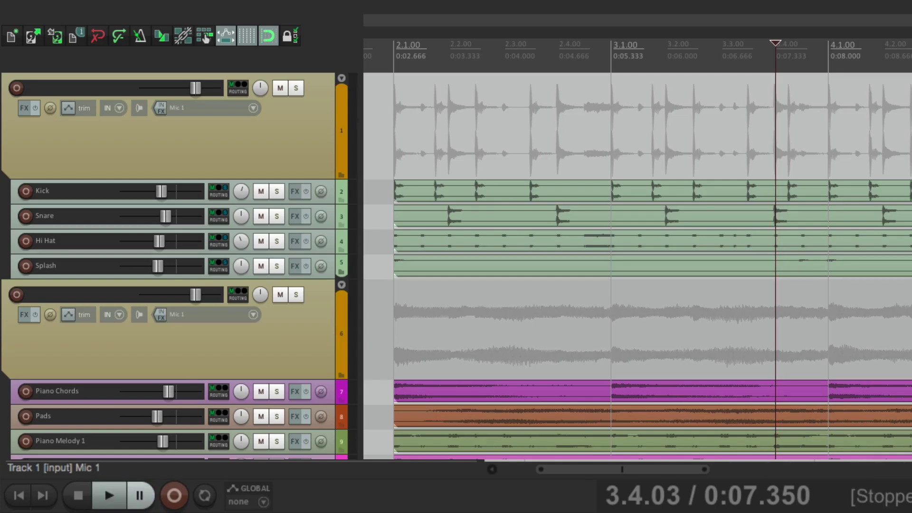
Step: Filter the Actions list by 'Transport' and select Transport: Play/pause to view its Return and Cmd+Space shortcuts
key("question")
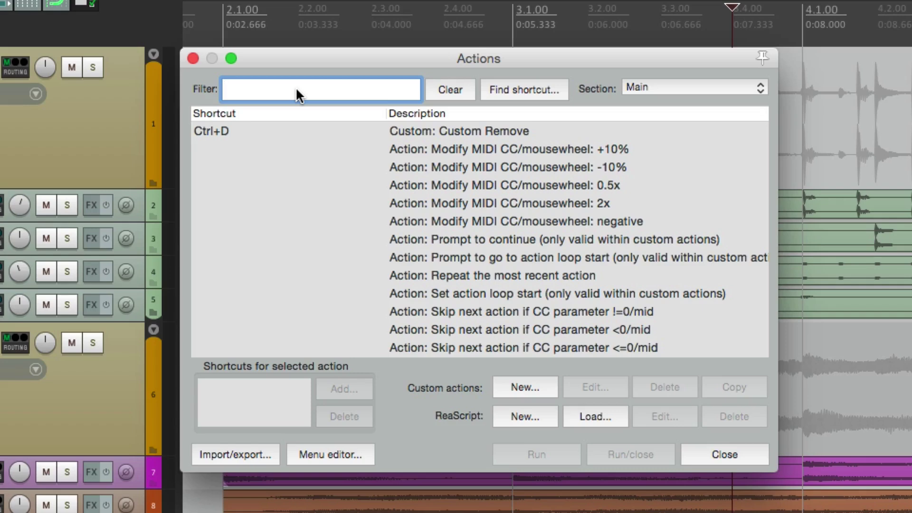
type("Transport")
scroll(373, 219, "down", 5)
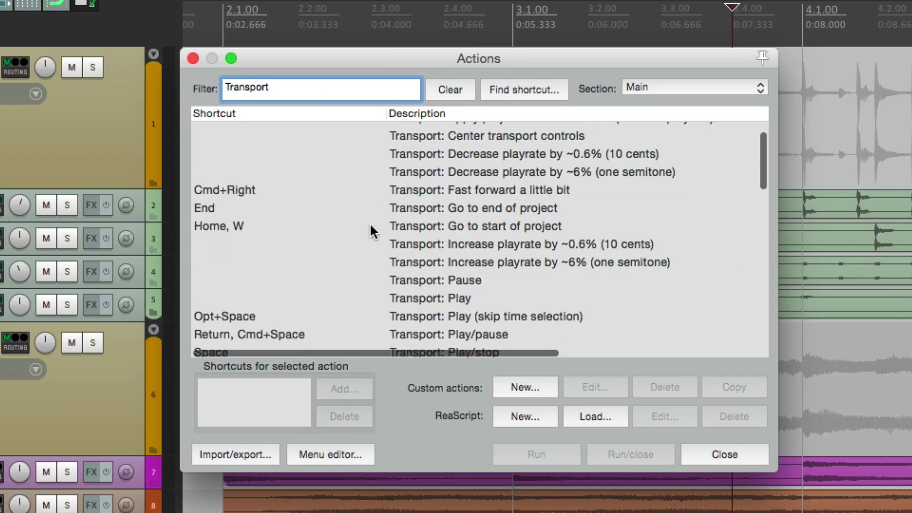
left_click(389, 257)
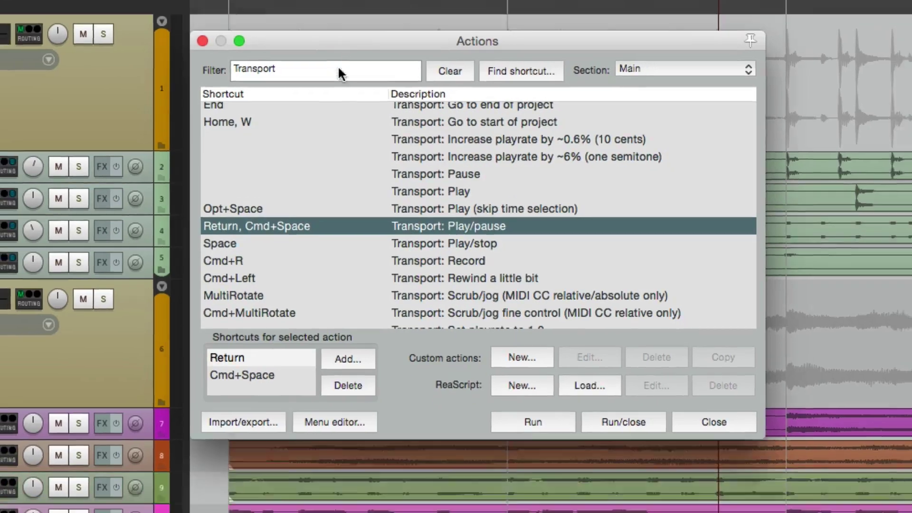
Step: Move the Actions window down, set the cursor near the start, and test pausing and resuming with Return
left_click_drag(327, 67, 339, 242)
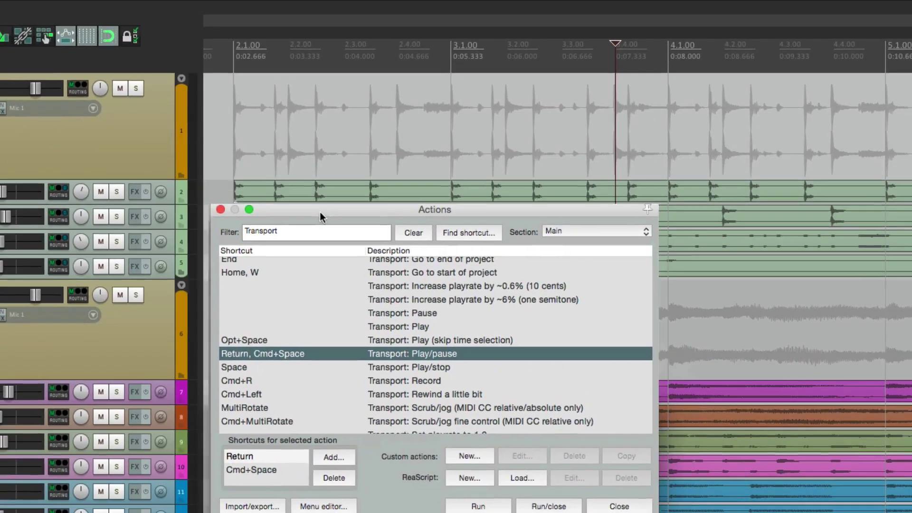
left_click(223, 123)
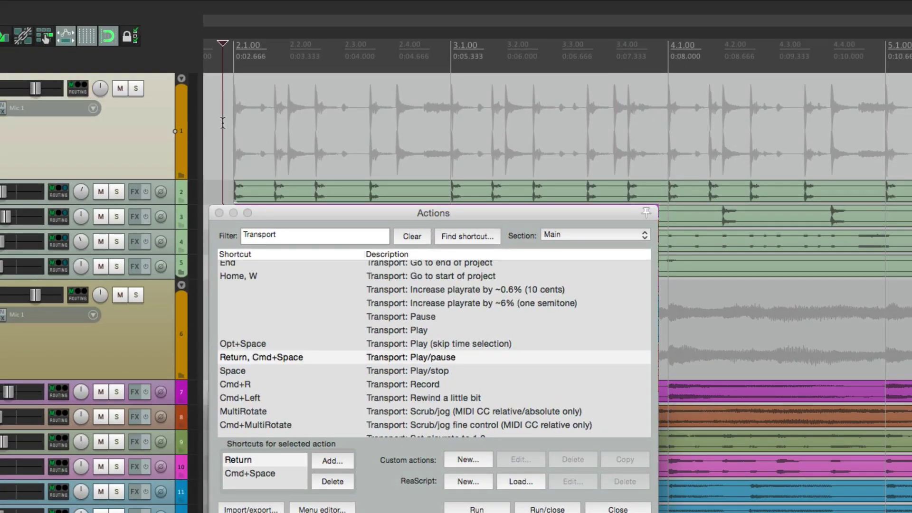
key("space")
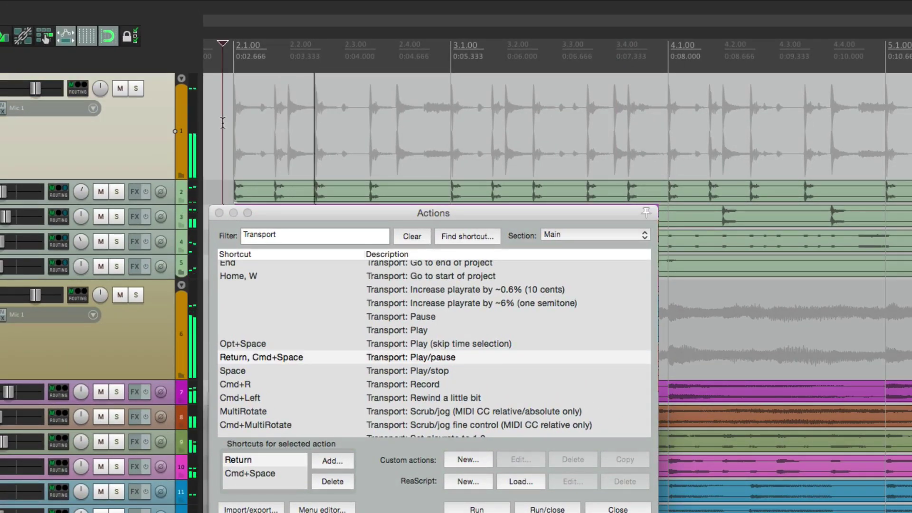
key("Return")
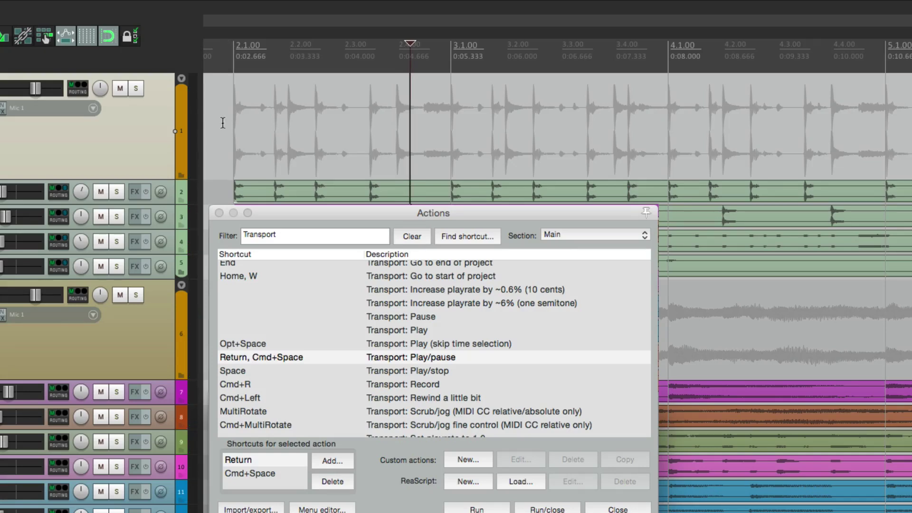
key("Return")
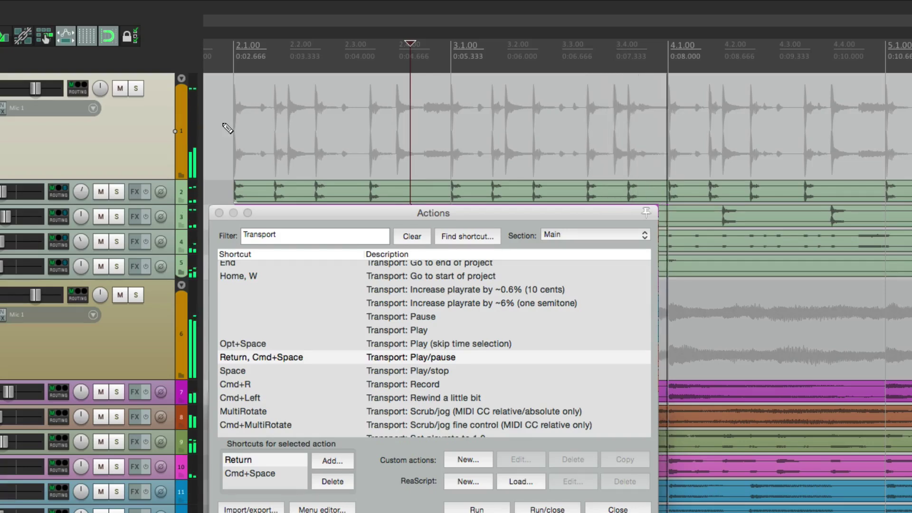
key("Return")
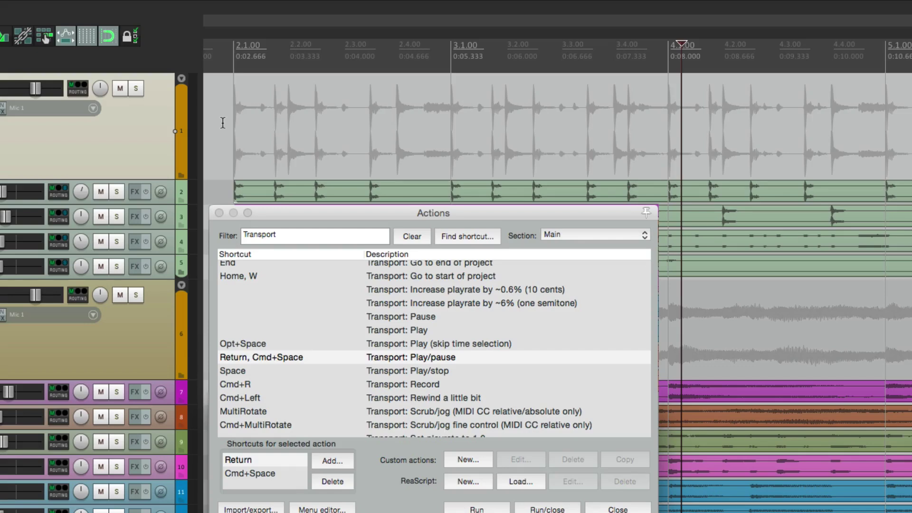
Step: Return the edit cursor near the start and test Space play and stop
left_click(226, 101)
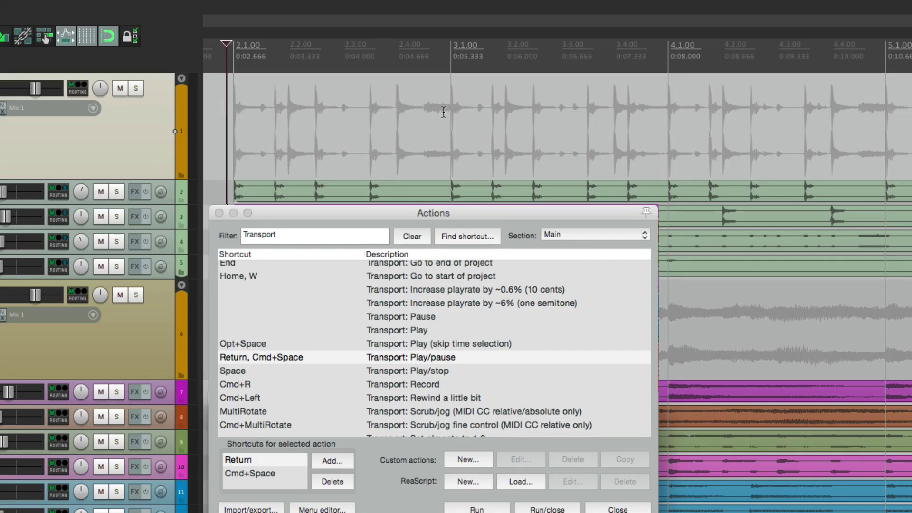
key("space")
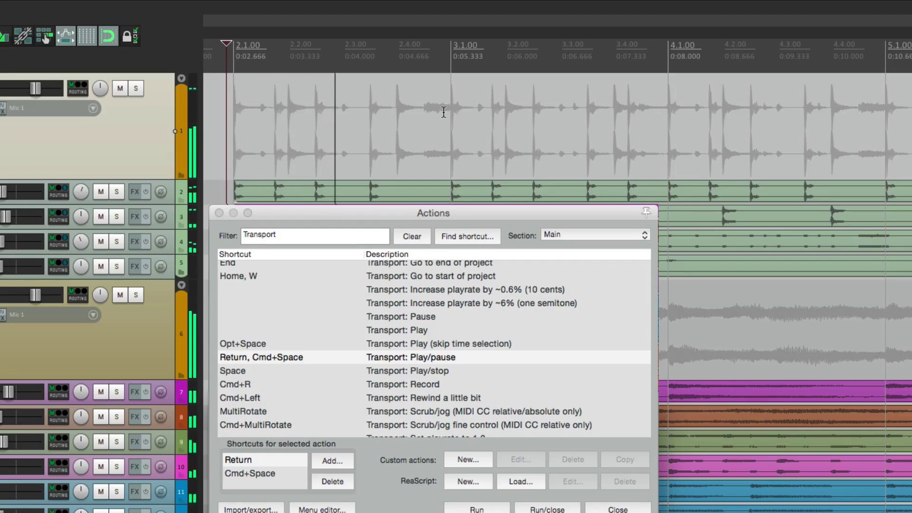
key("space")
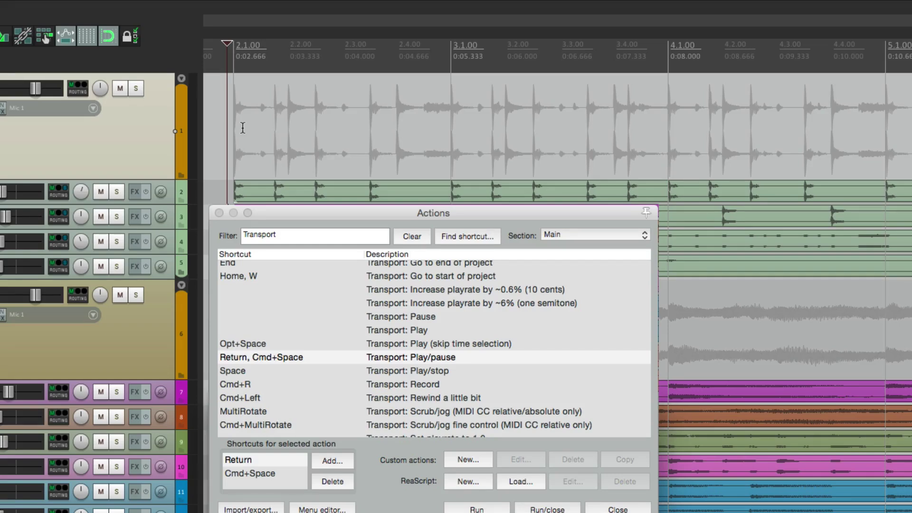
Step: Add Space as a shortcut for Transport: Play/pause, overriding its existing Play/stop mapping
left_click(326, 221)
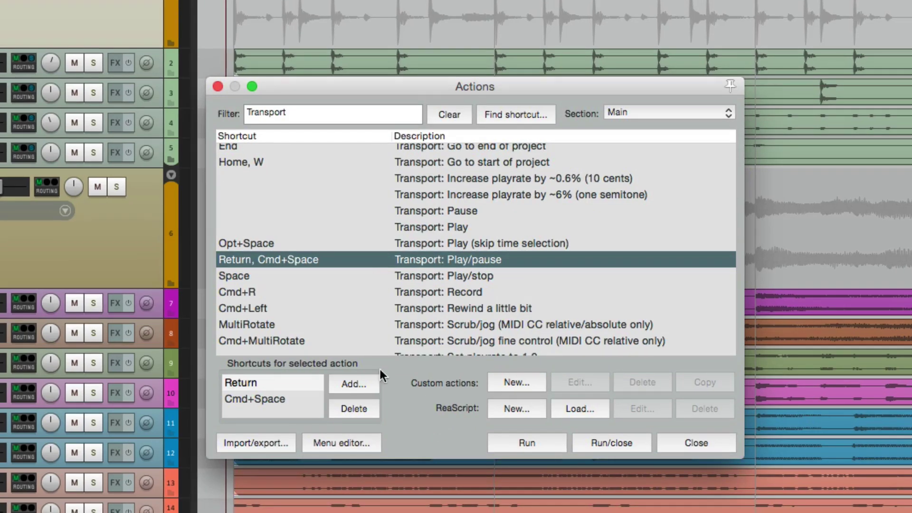
left_click(363, 378)
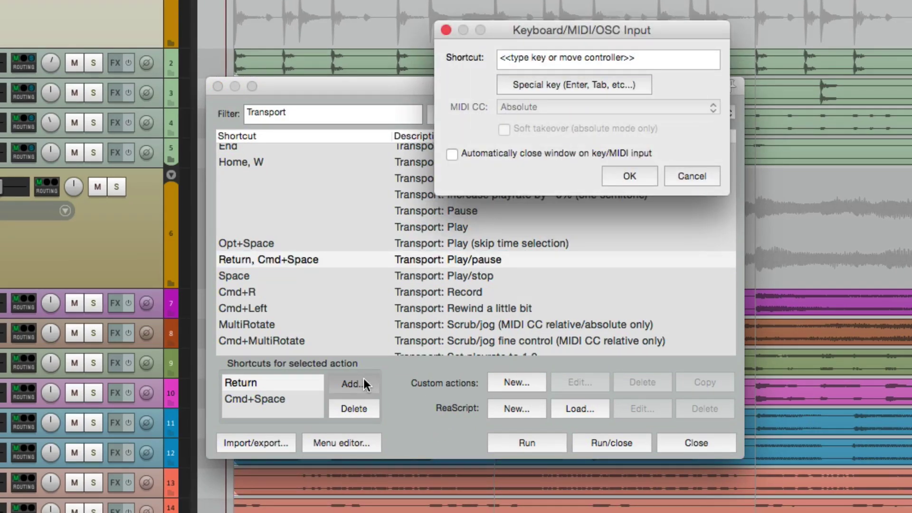
left_click(593, 91)
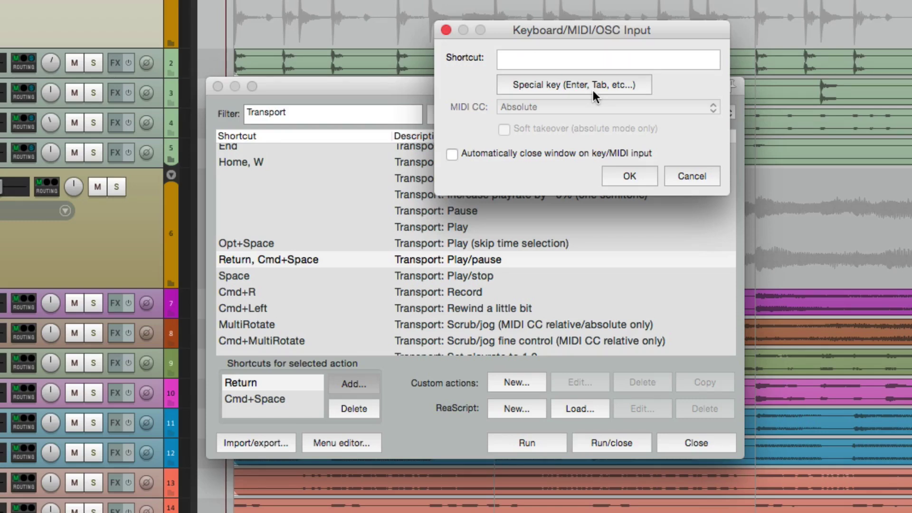
key("space")
key("Return")
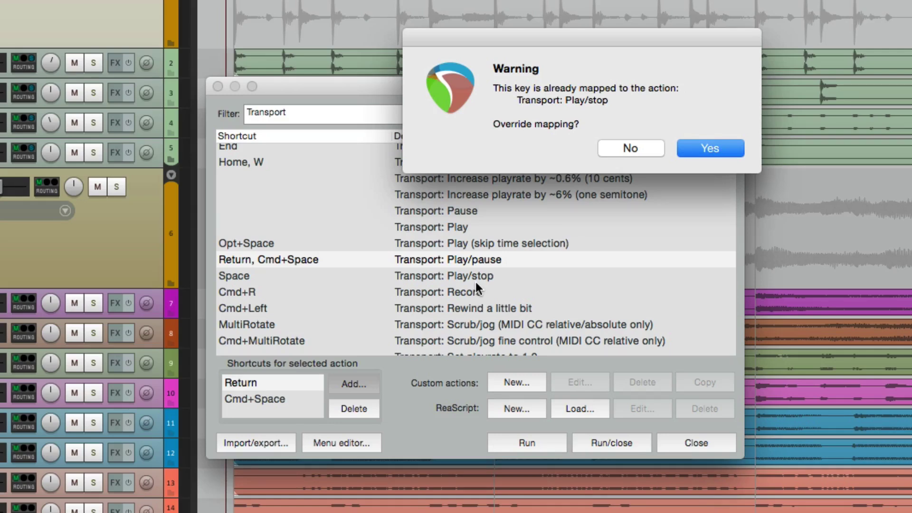
left_click(713, 148)
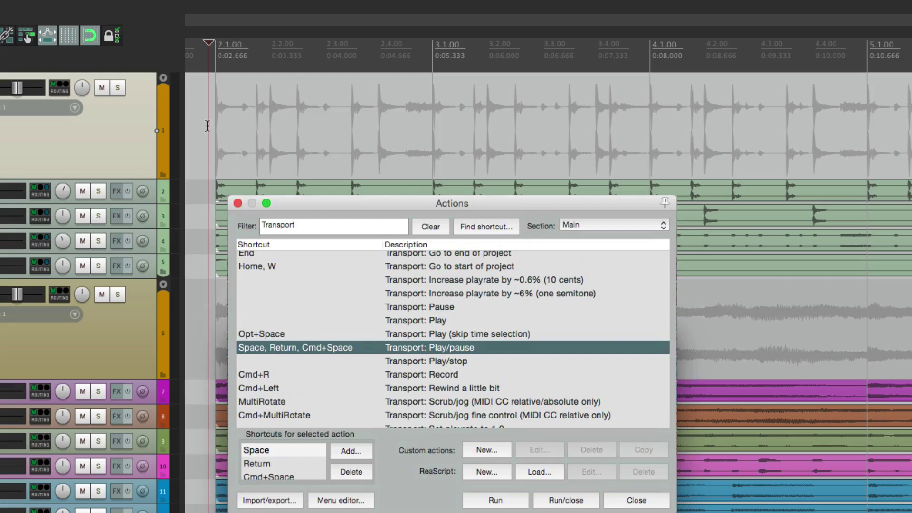
Step: From a clicked start point, test the new Space mapping: play, pause, resume, and pause again
left_click(207, 126)
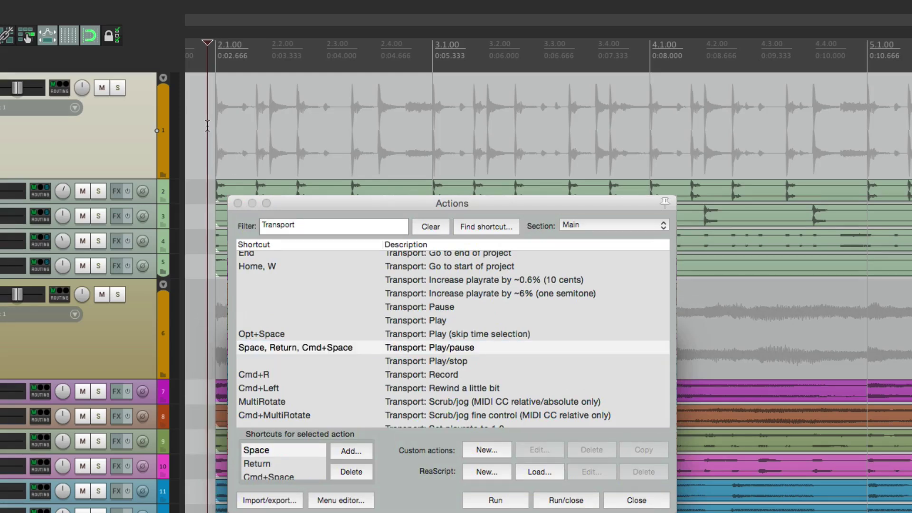
key("space")
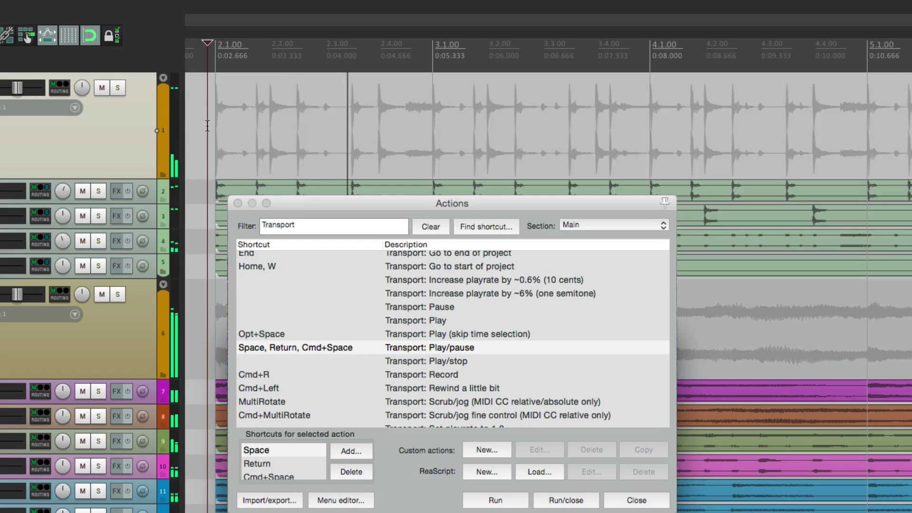
key("space")
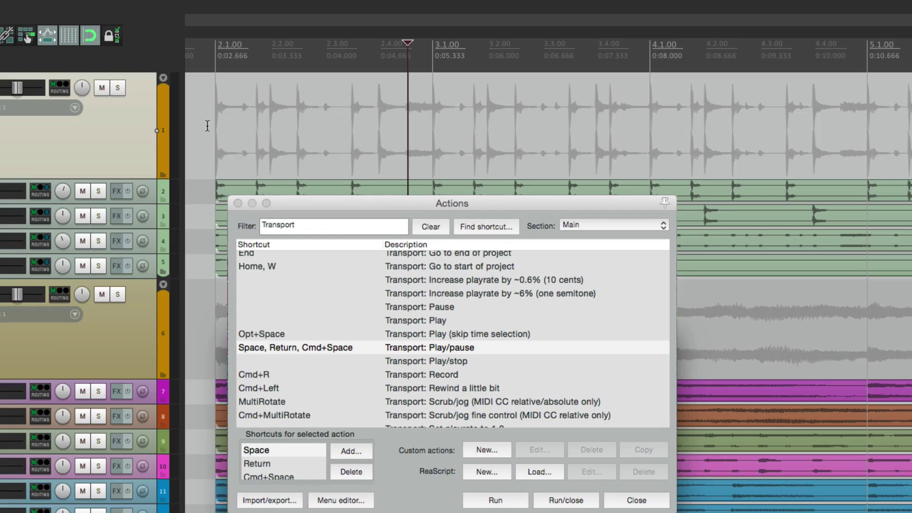
key("space")
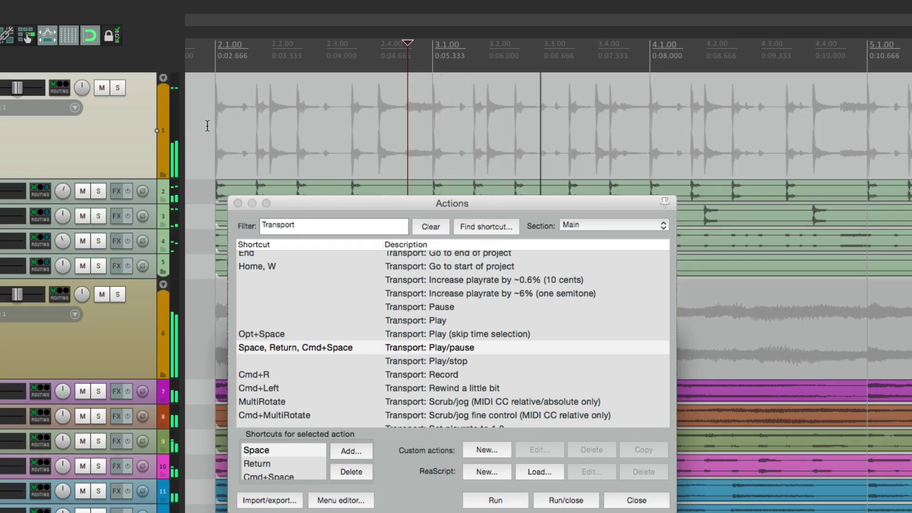
key("space")
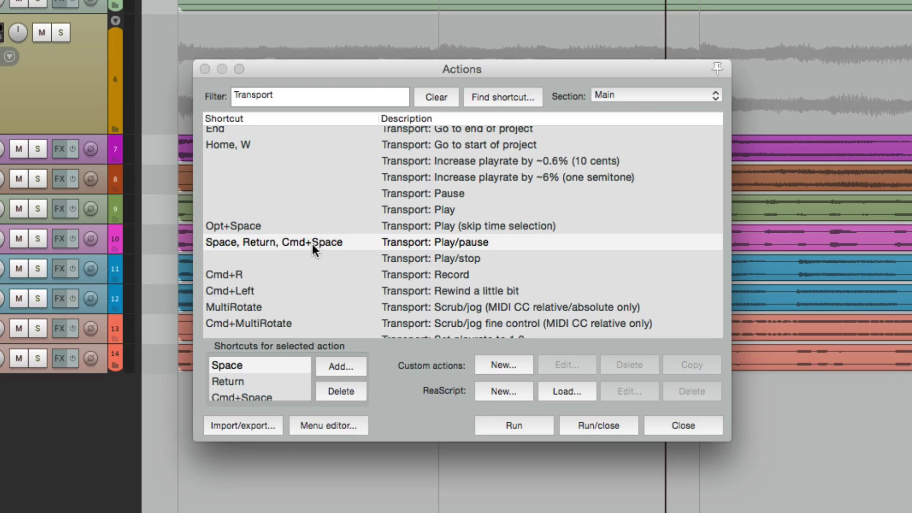
Step: Add Space as the Transport: Play/stop shortcut, overriding its Play/pause mapping
left_click(317, 258)
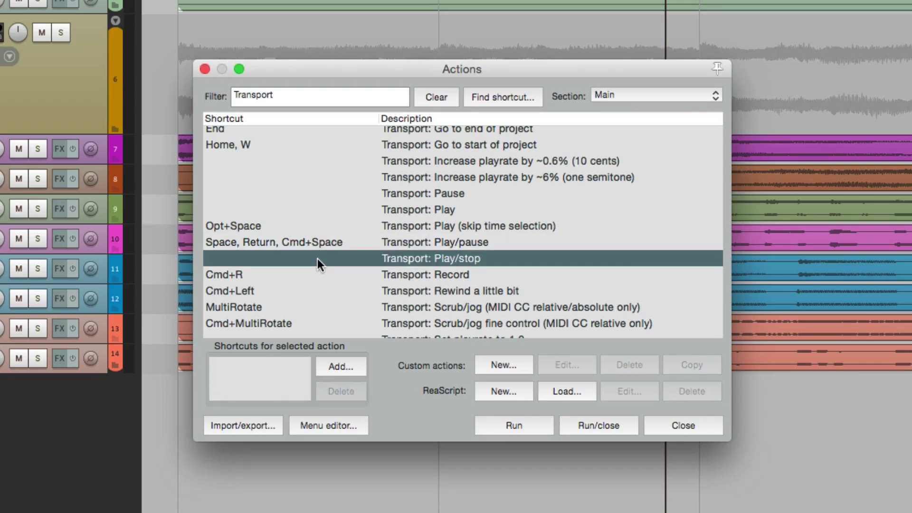
left_click(340, 366)
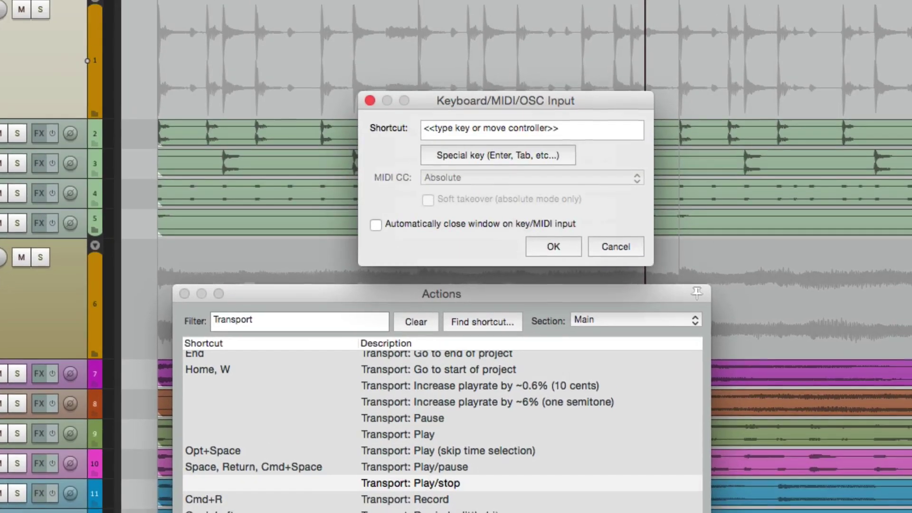
key("space")
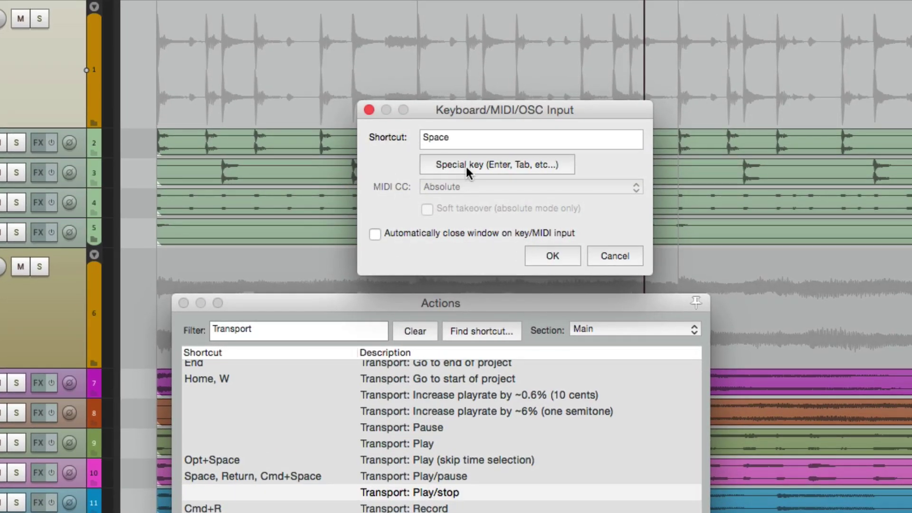
left_click(529, 252)
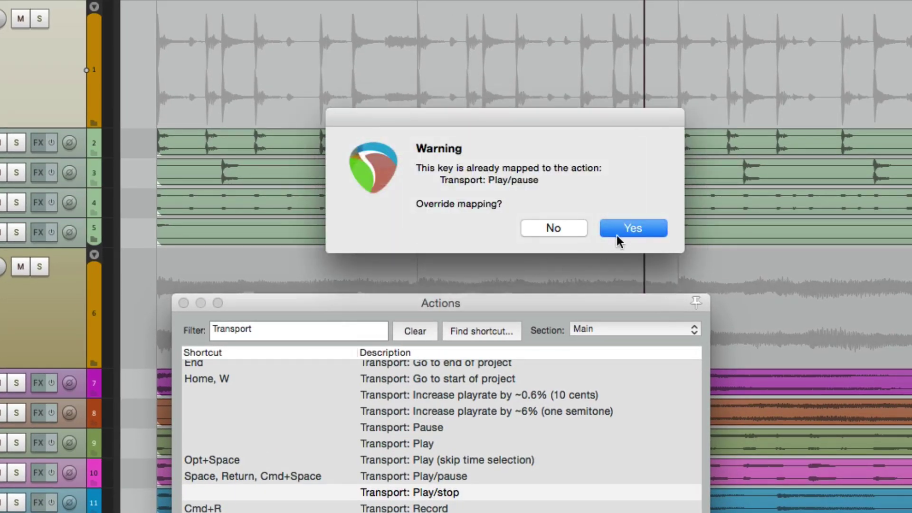
left_click(617, 233)
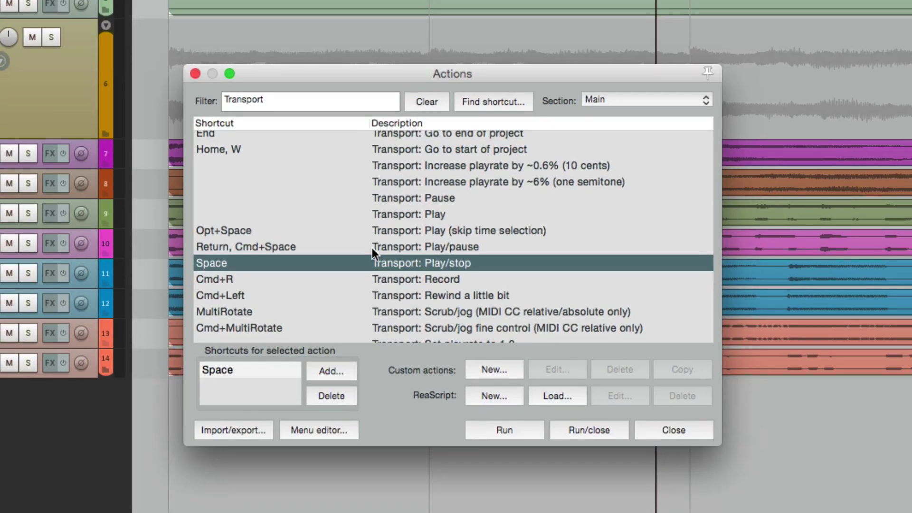
Step: Select Play/pause and Play/stop and export their shortcuts as key map 'Default Playback'
left_click(318, 246)
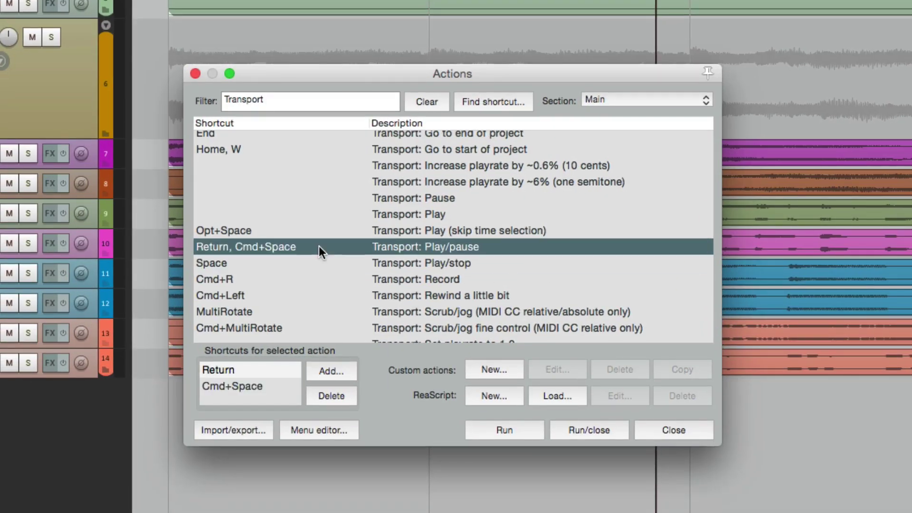
left_click(323, 266, "shift")
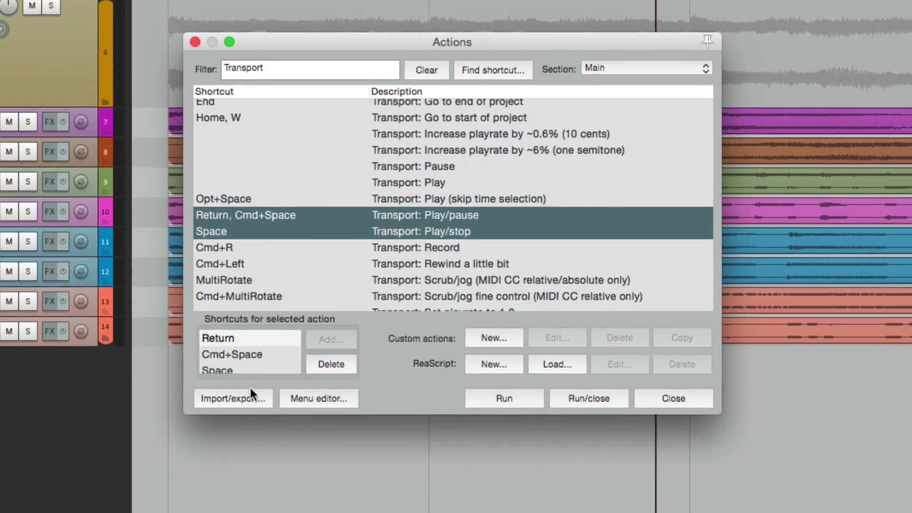
left_click(247, 424)
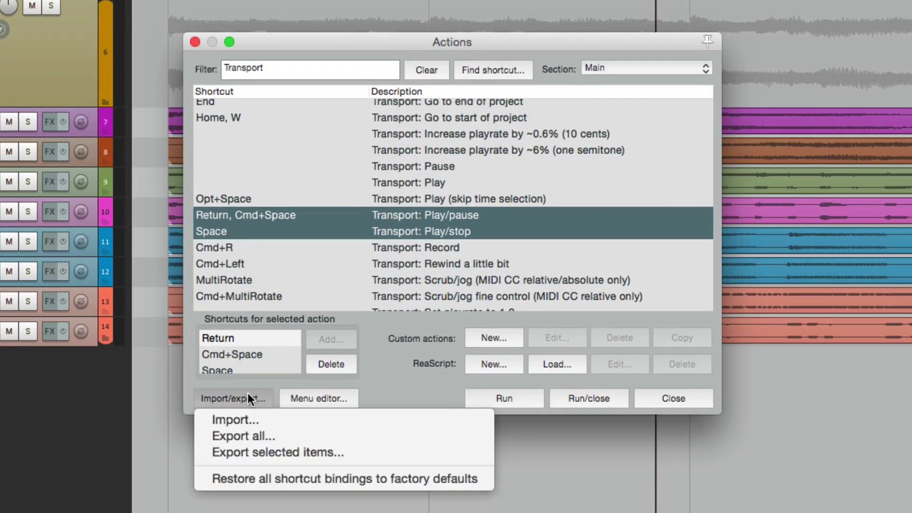
left_click(281, 453)
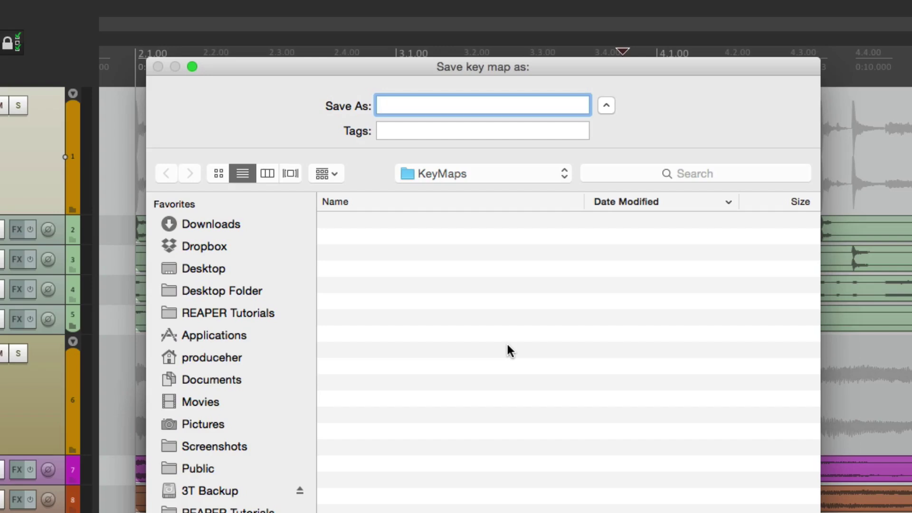
type("Default Playback")
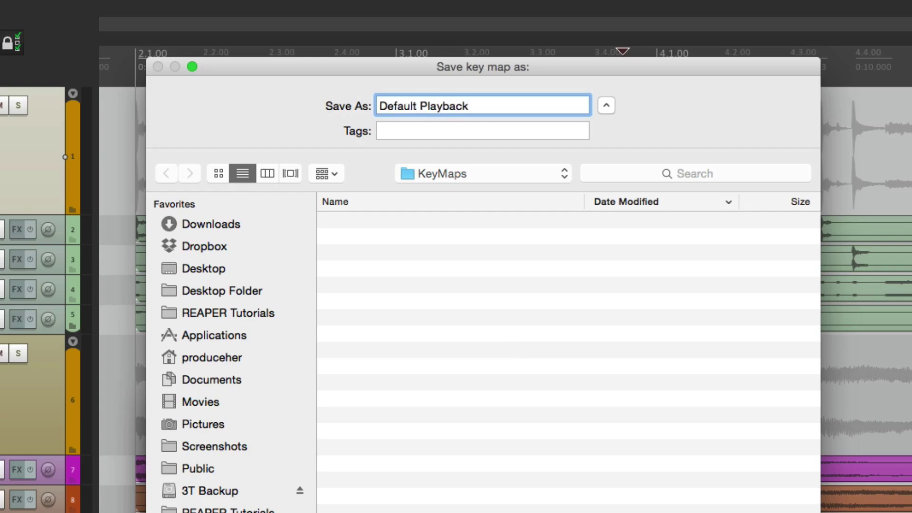
Step: Save the Default Playback key map, then play and stop from near the song start
key("Return")
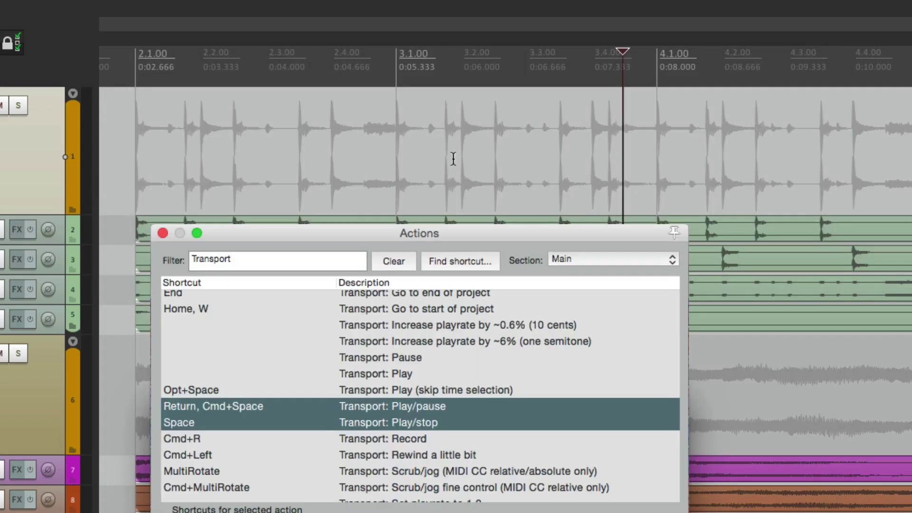
left_click(121, 153)
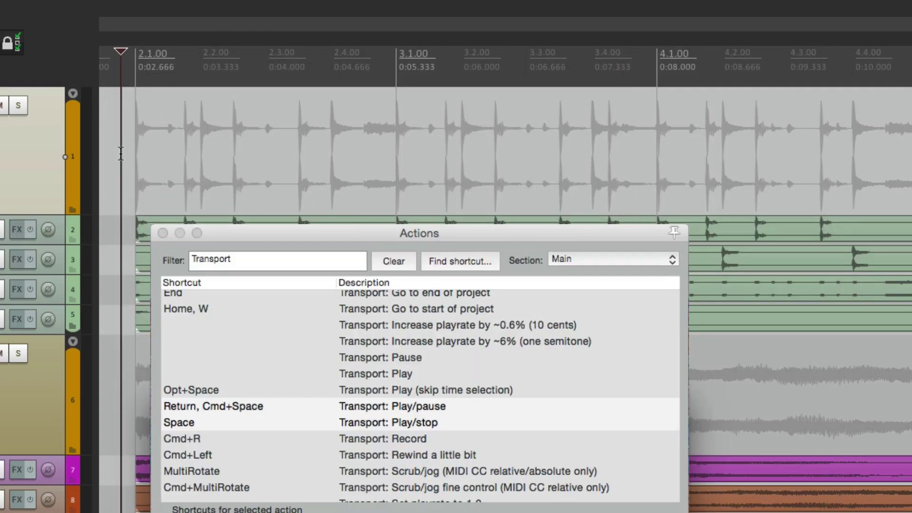
key("space")
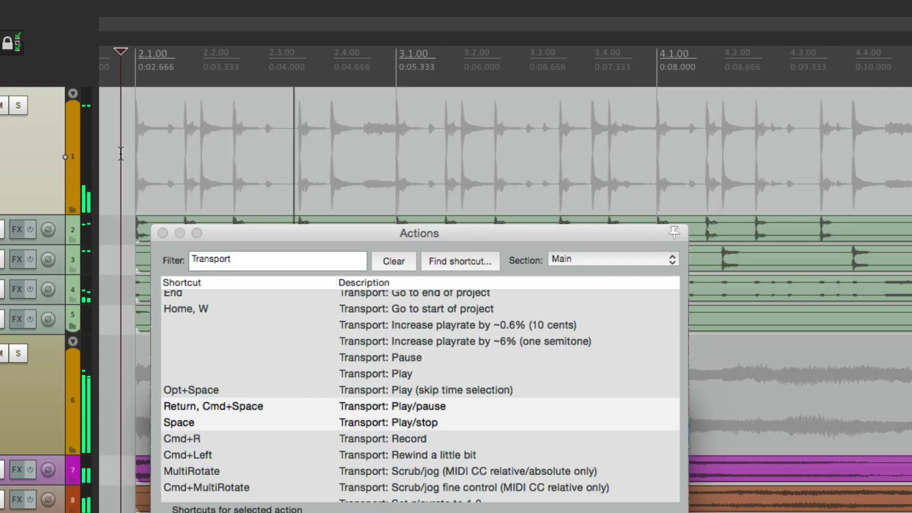
key("space")
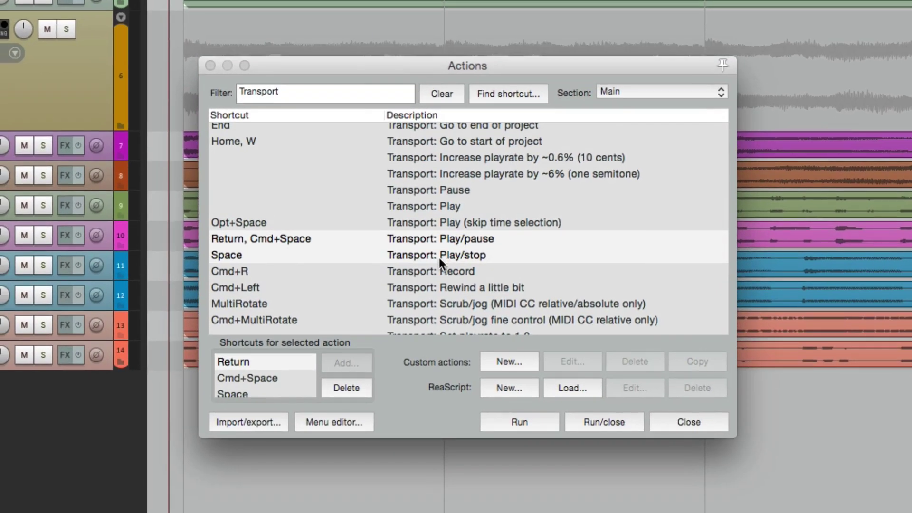
Step: Assign Space to Transport: Play/pause, overriding its Play/stop mapping
left_click(439, 257)
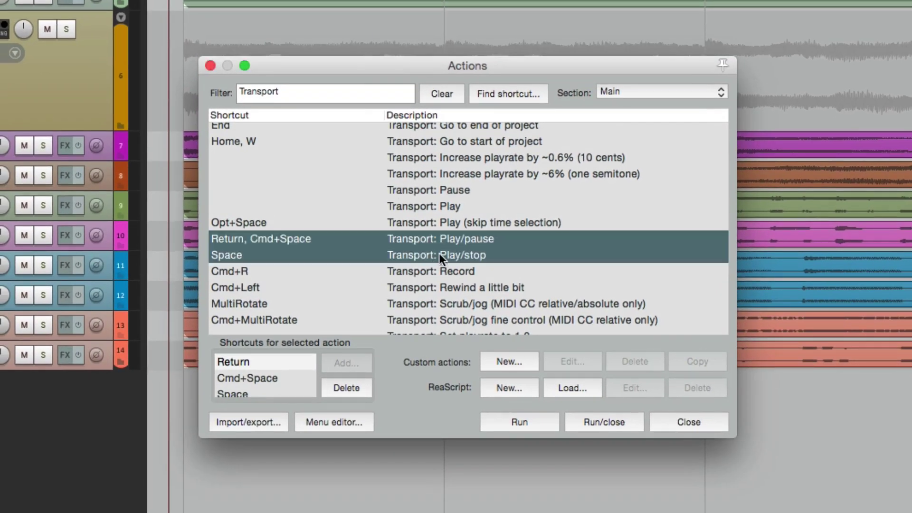
left_click(435, 239)
left_click(336, 359)
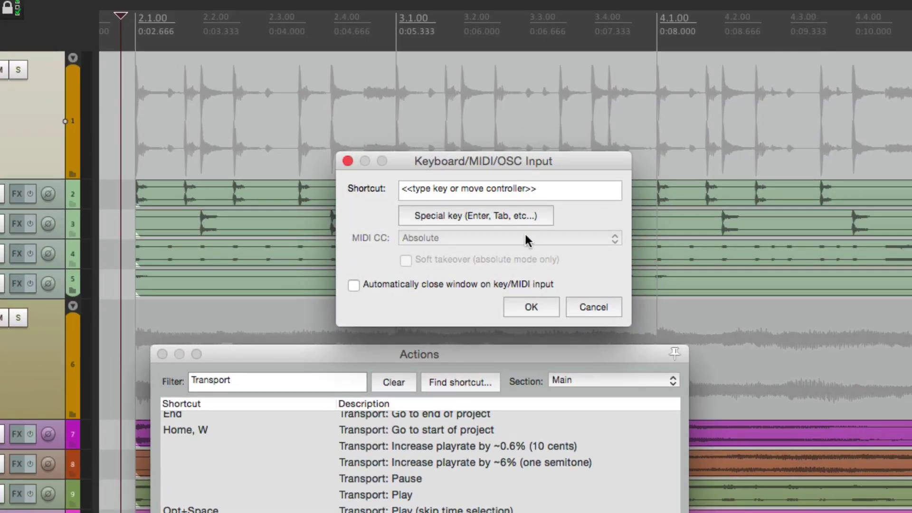
key("space")
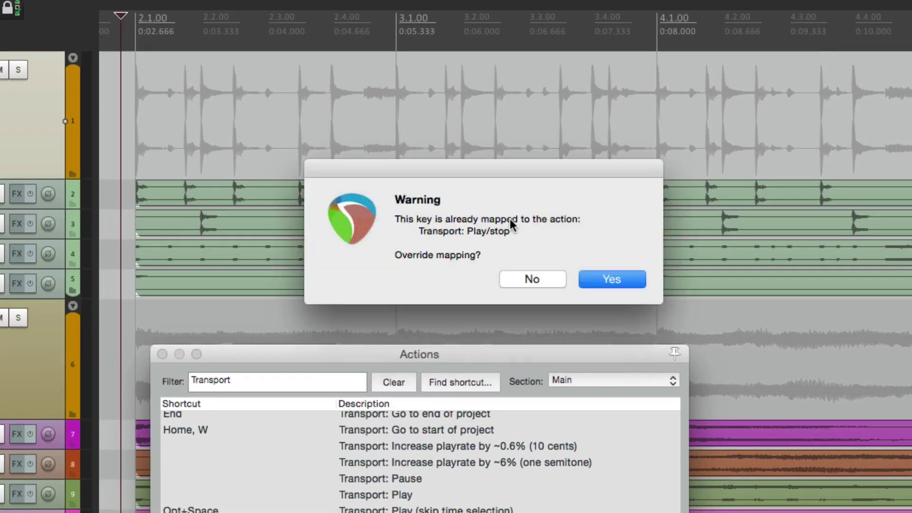
key("Return")
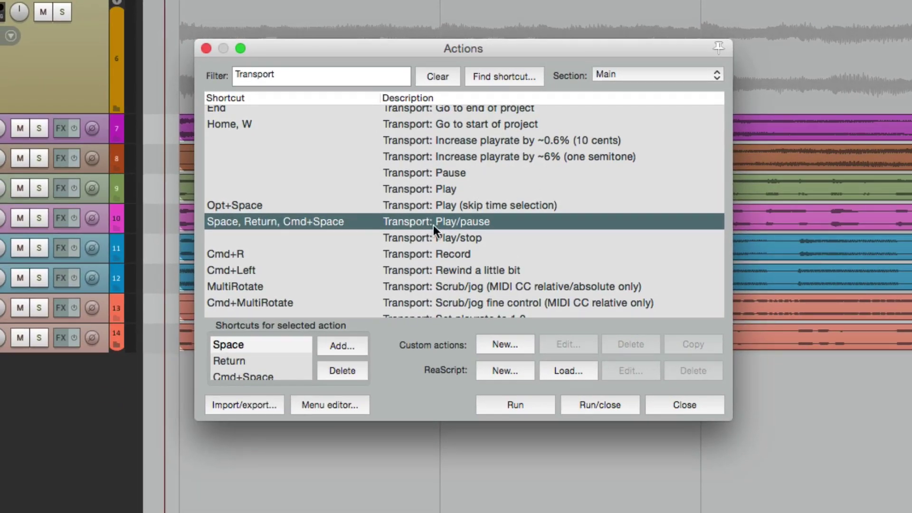
Step: Select Play/stop together with Play/pause and export their shortcuts as a key map
left_click(426, 237, "shift")
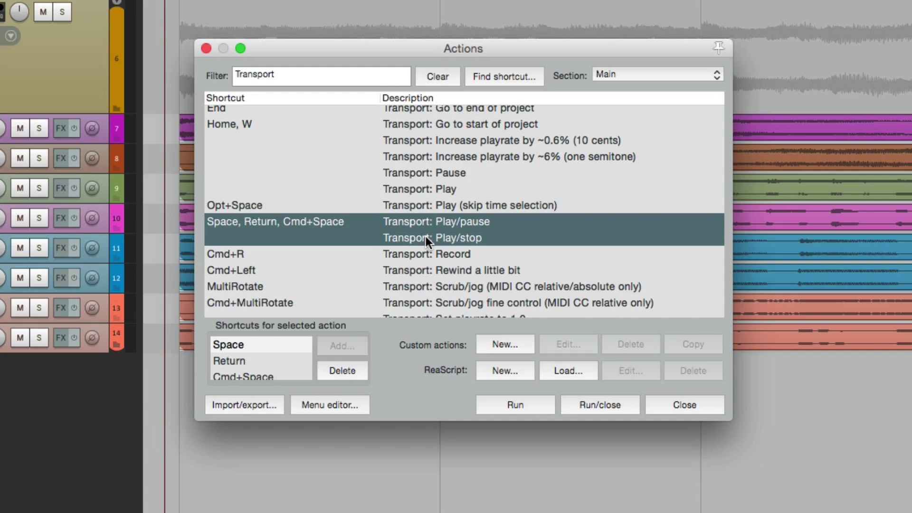
left_click(269, 399)
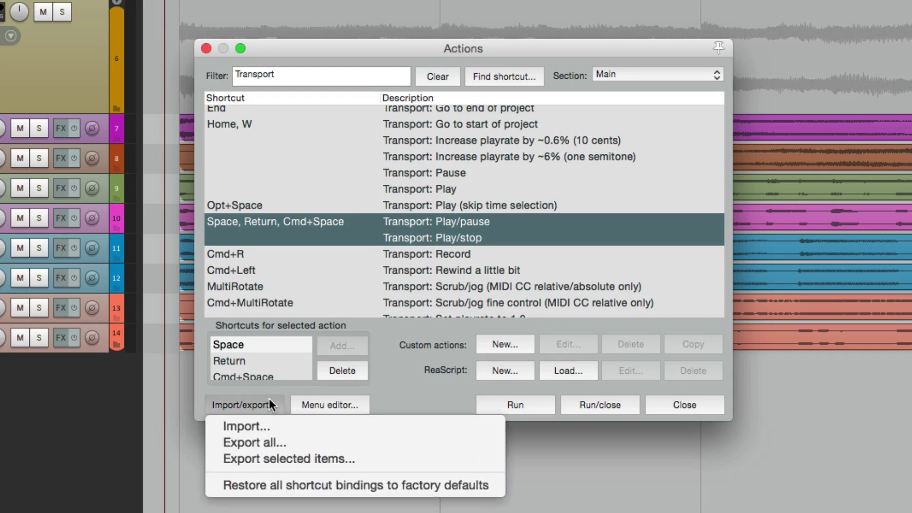
left_click(258, 456)
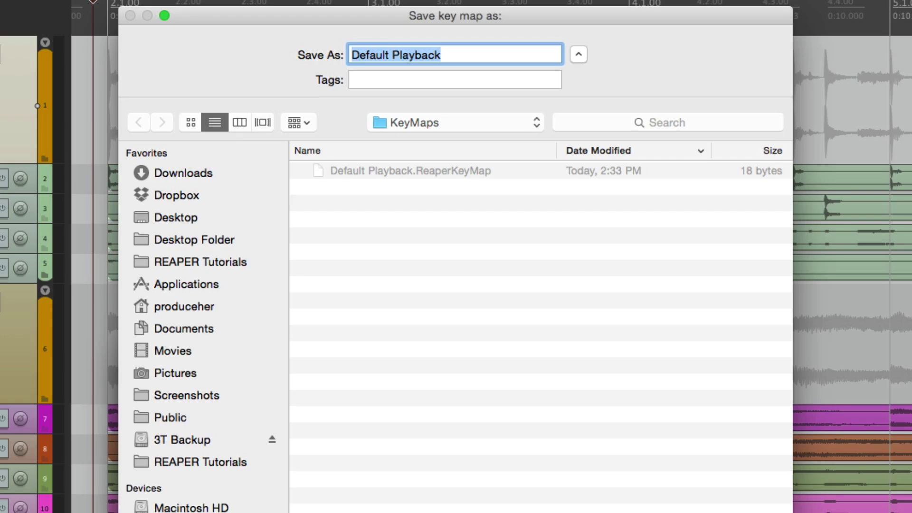
Step: Save the key map as 'Pause Playback', test a play/stop, and reset the cursor before the items
type("Pause Playback")
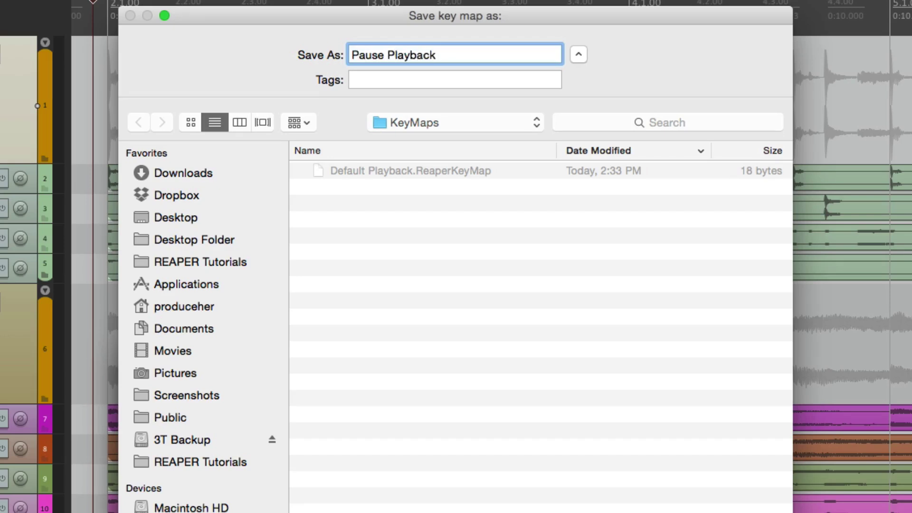
key("Return")
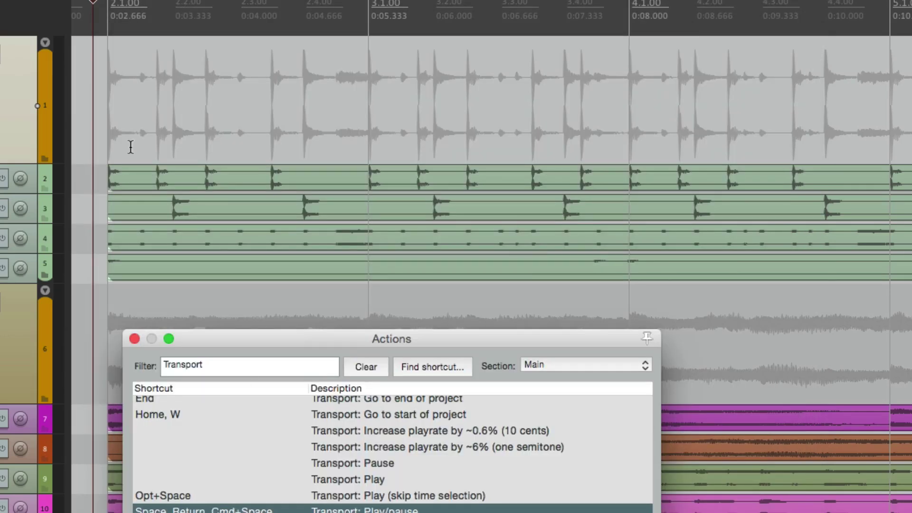
key("space")
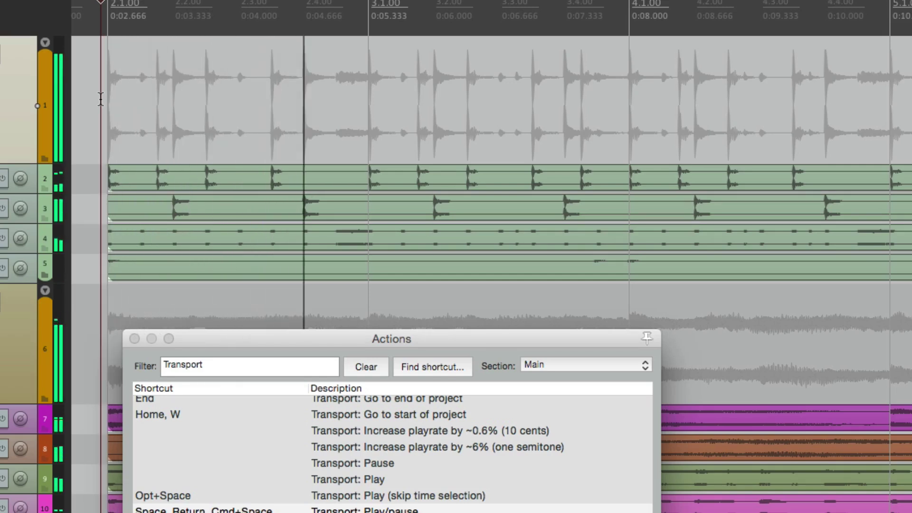
key("space")
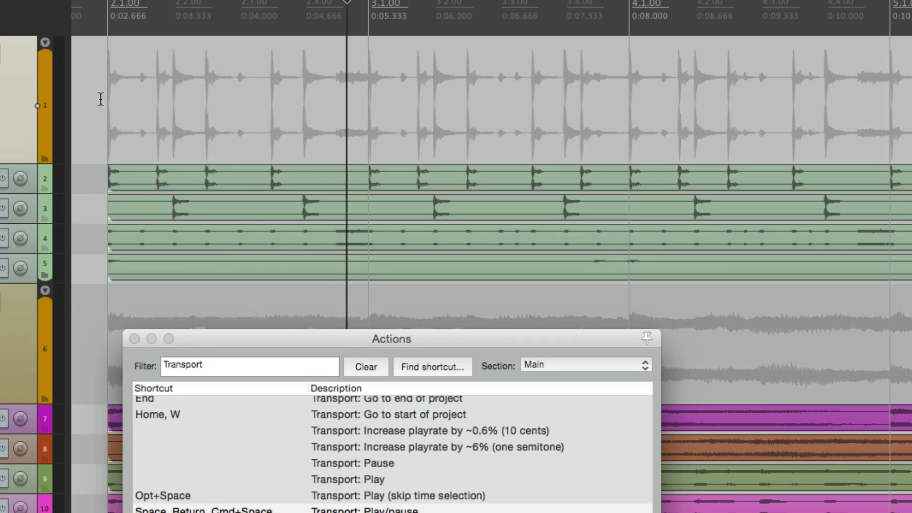
left_click(134, 339)
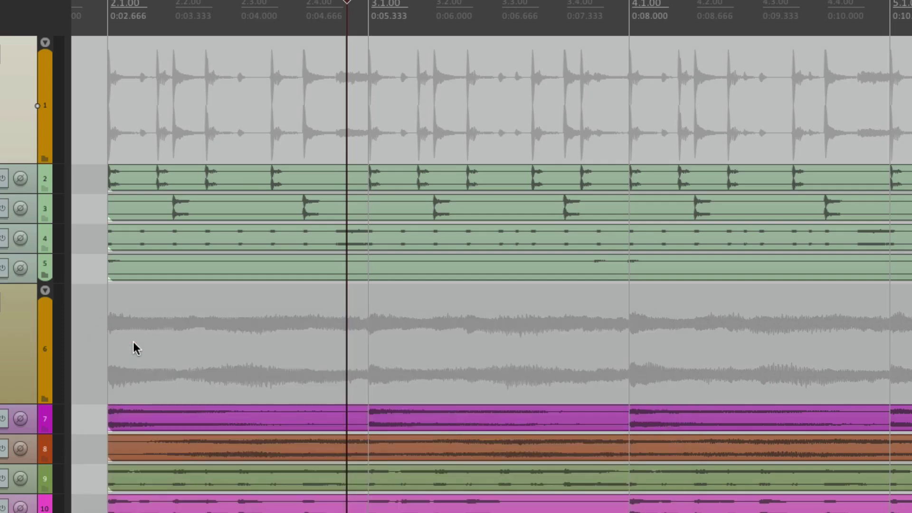
left_click(99, 102)
Step: Import the Default Playback.ReaperKeyMap key map from the Actions list
key("shift+slash")
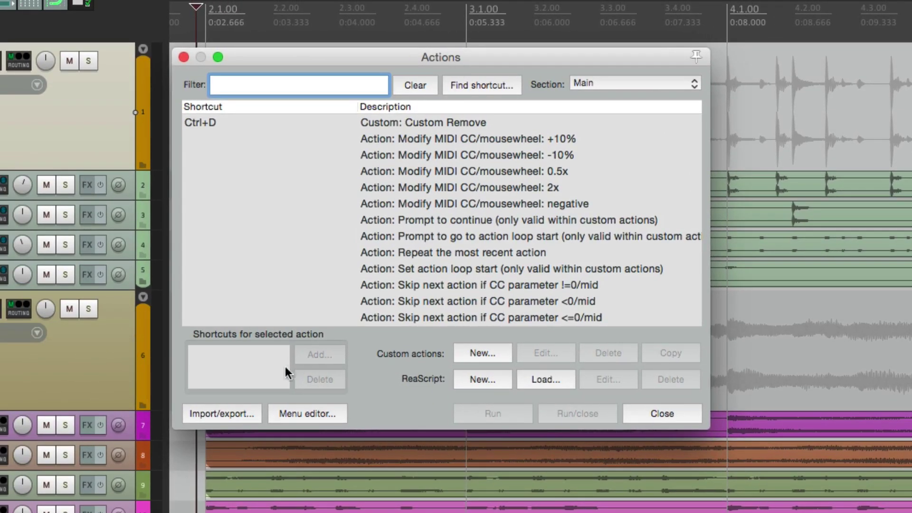
left_click(232, 412)
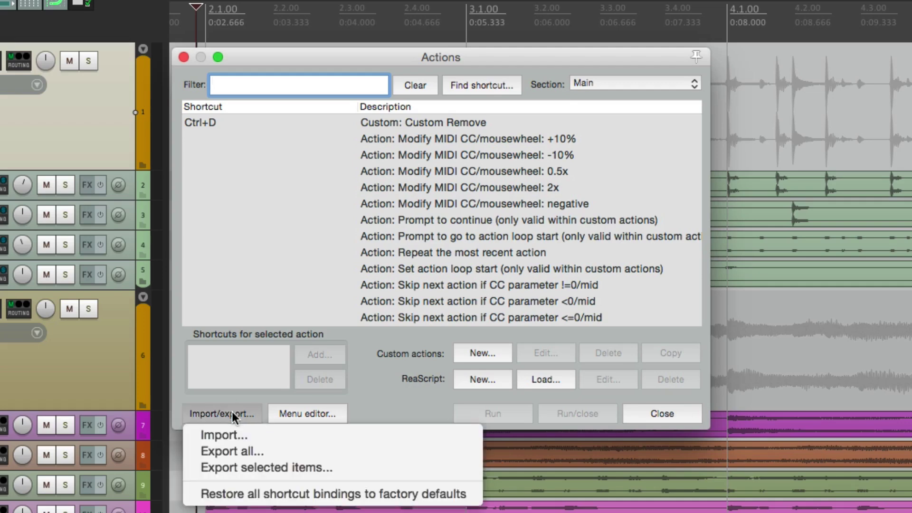
left_click(244, 434)
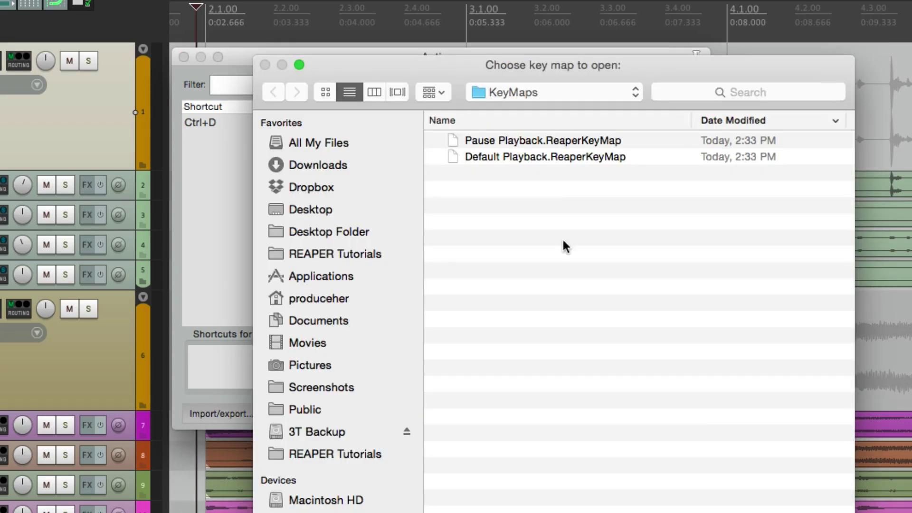
double_click(526, 158)
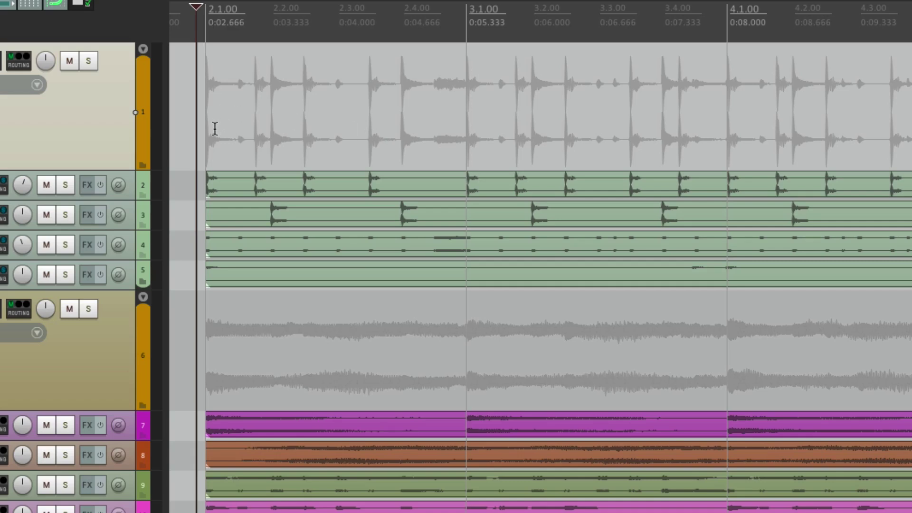
Step: Test a short play/stop and put the edit cursor back at the project start
key("space")
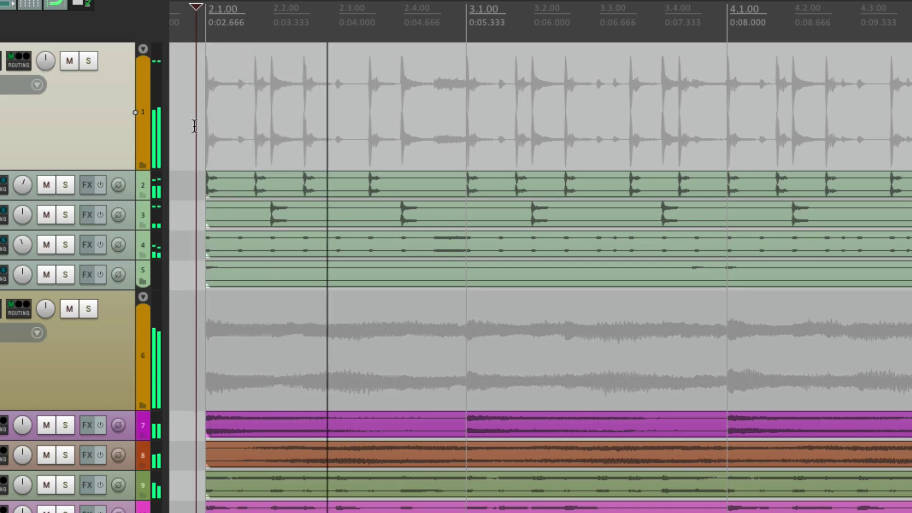
key("space")
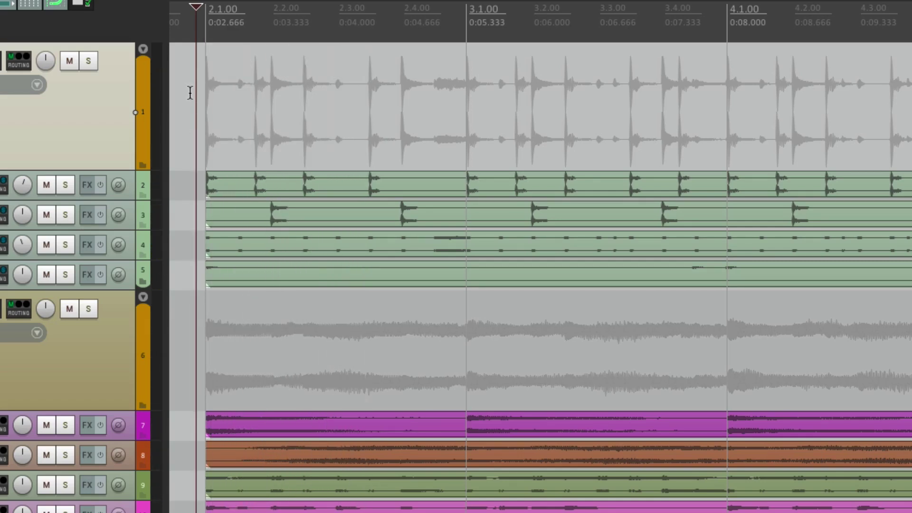
left_click(199, 91)
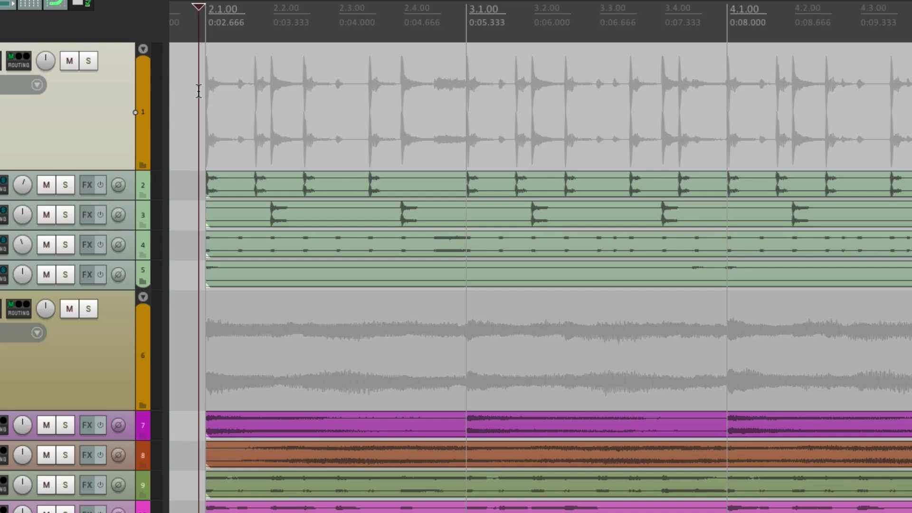
key("question")
Step: Import the Pause Playback.ReaperKeyMap key map
left_click(249, 411)
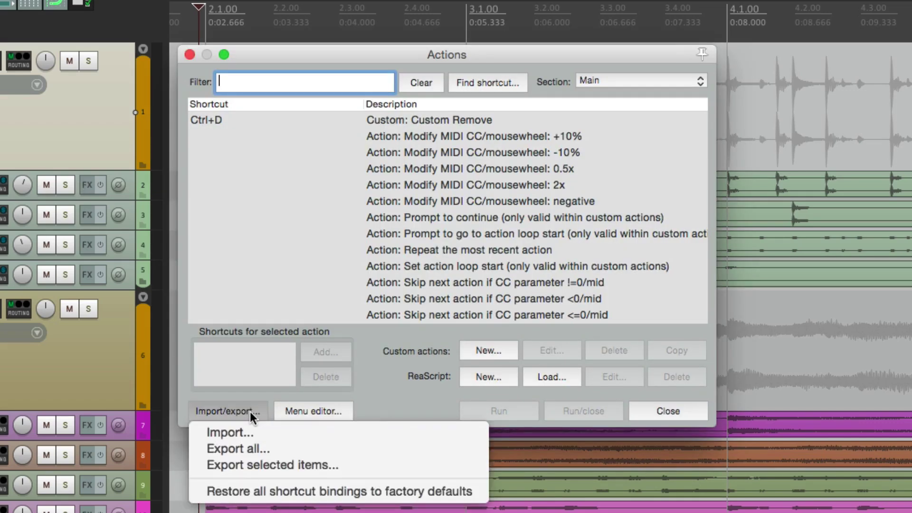
left_click(254, 430)
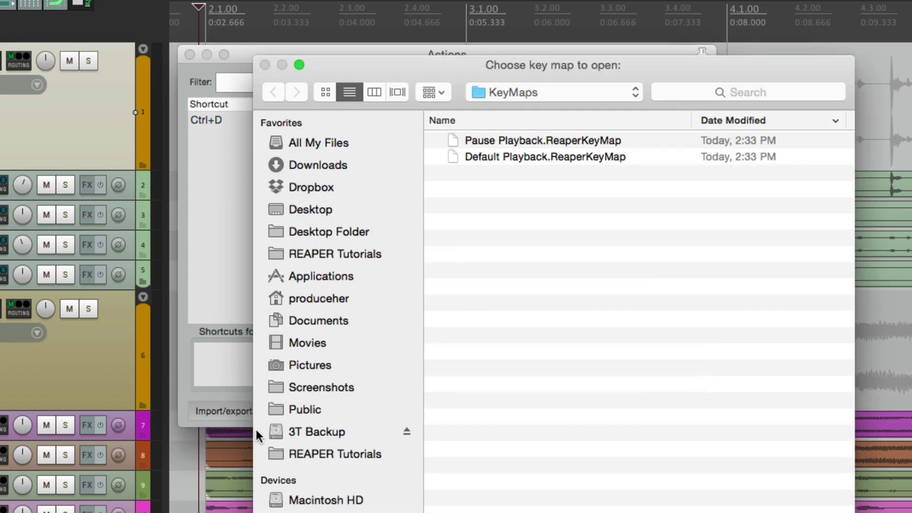
double_click(494, 140)
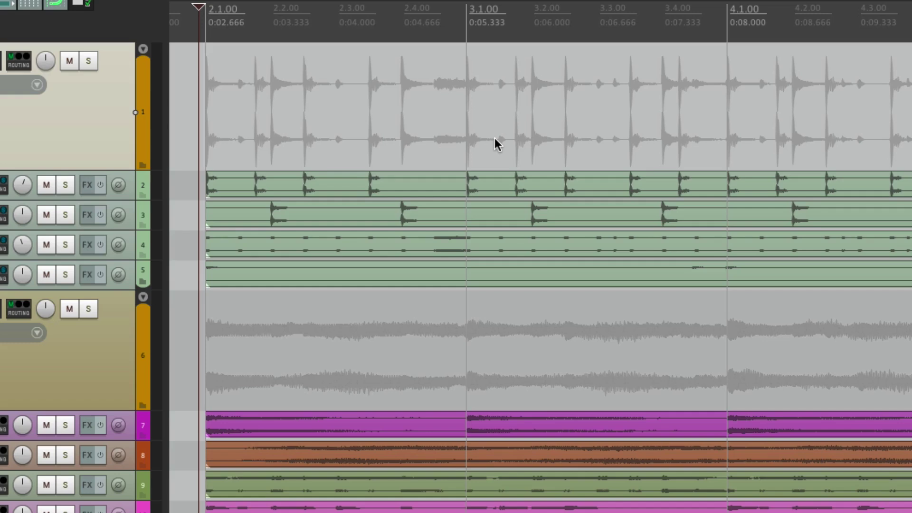
Step: Test play/stop with Space, leaving playback halted at bar 3.1
key("space")
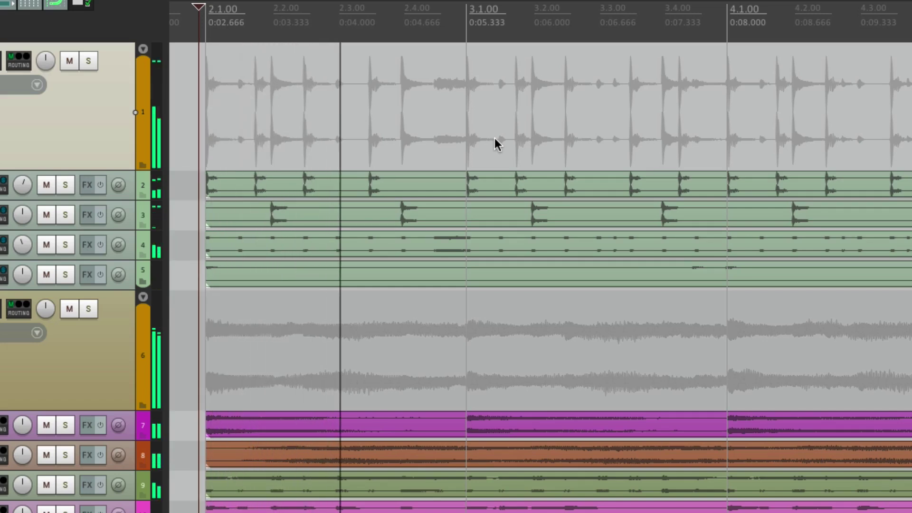
key("space")
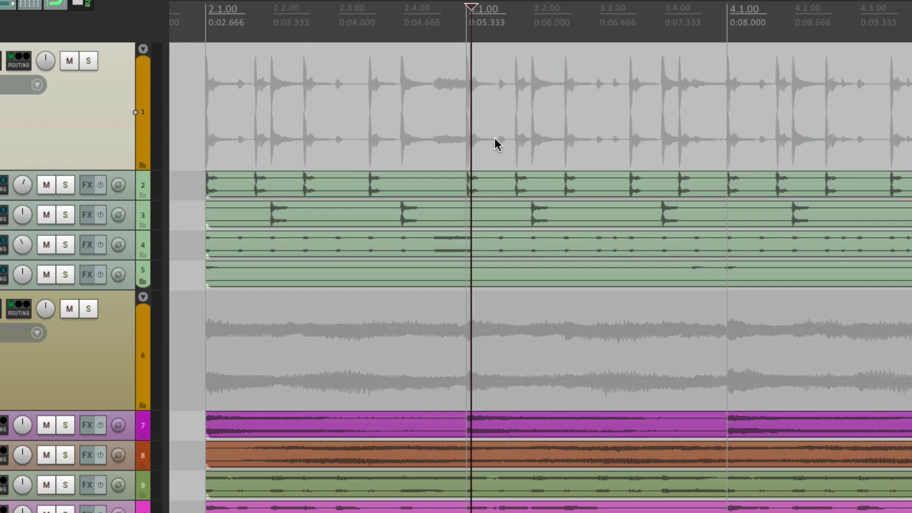
key("shift+slash")
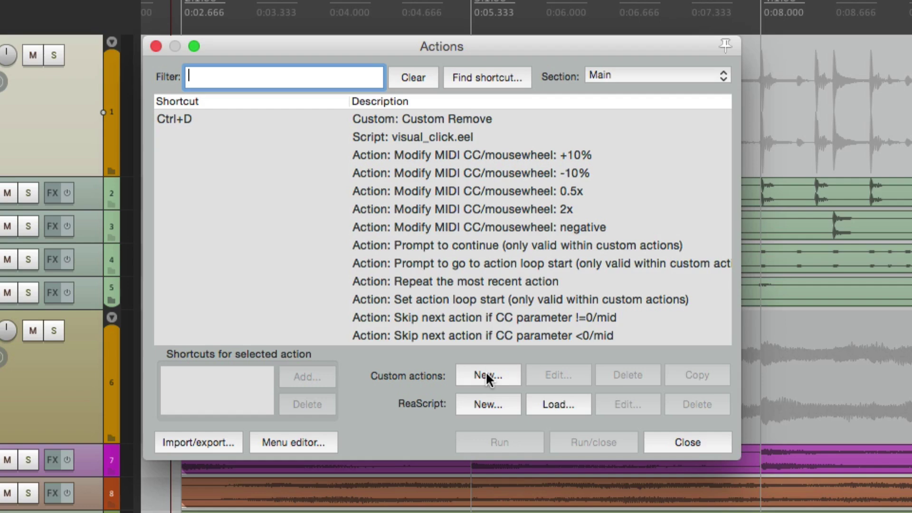
Step: Start a new custom action with 'View: Move edit cursor to play cursor' as its first step
left_click(485, 372)
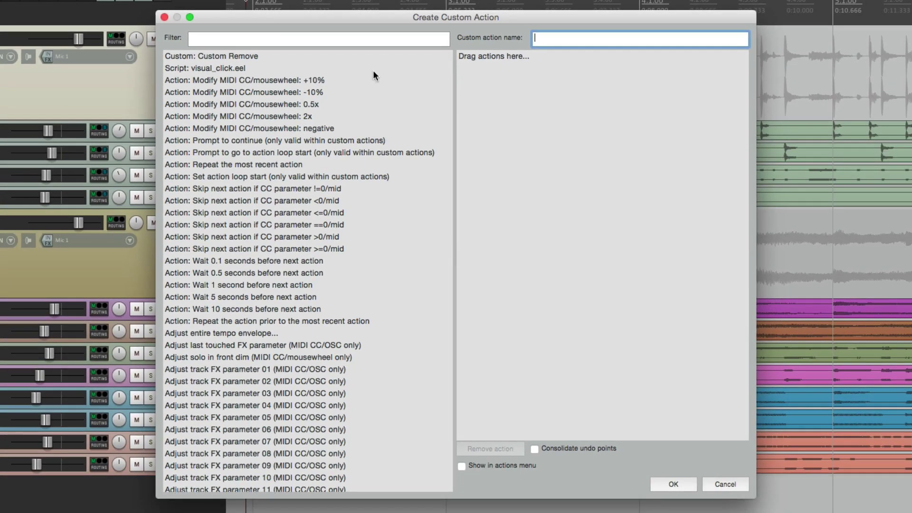
left_click(357, 39)
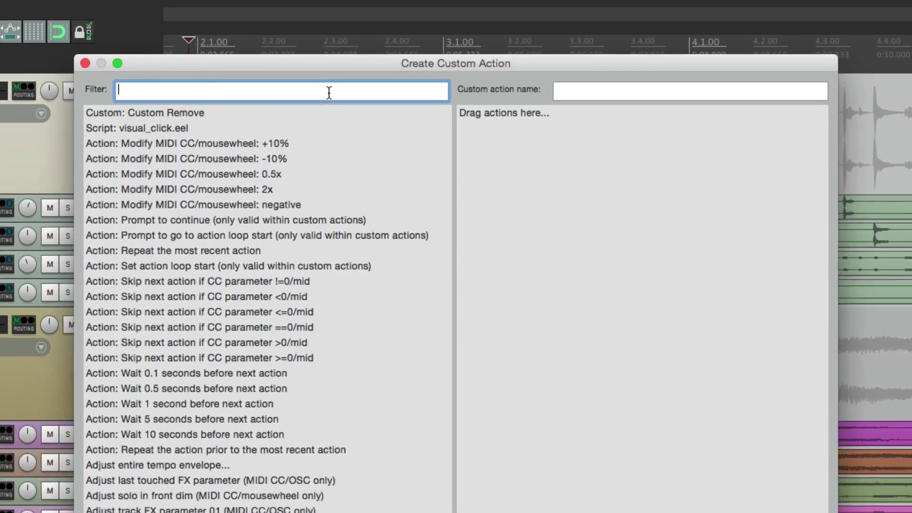
type("move ")
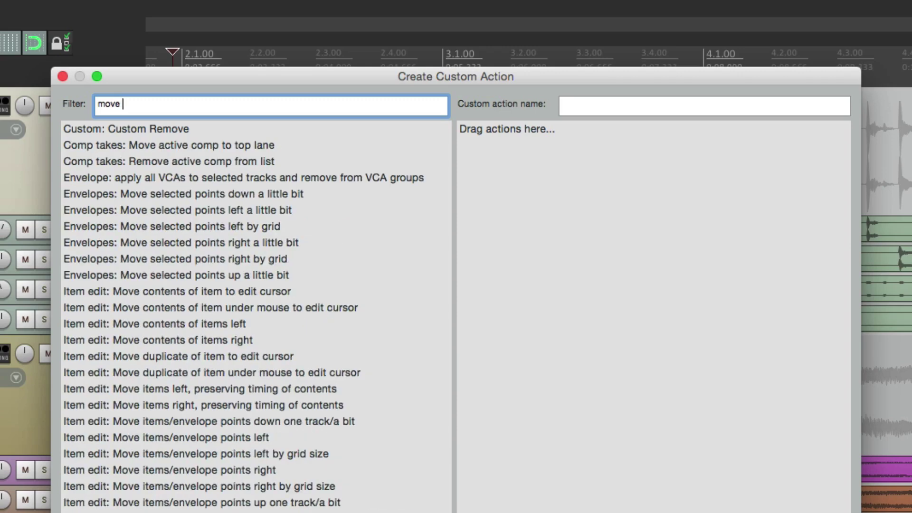
type("edit cursor to play cursor")
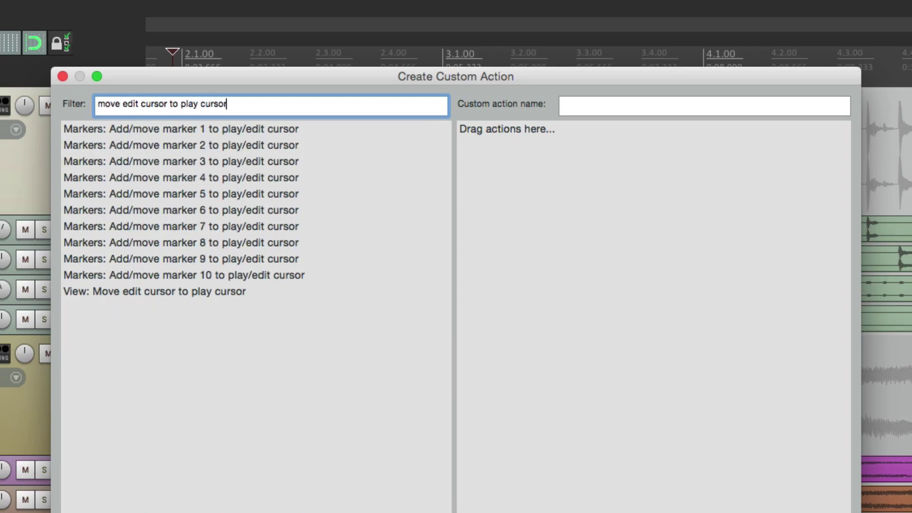
left_click(262, 292)
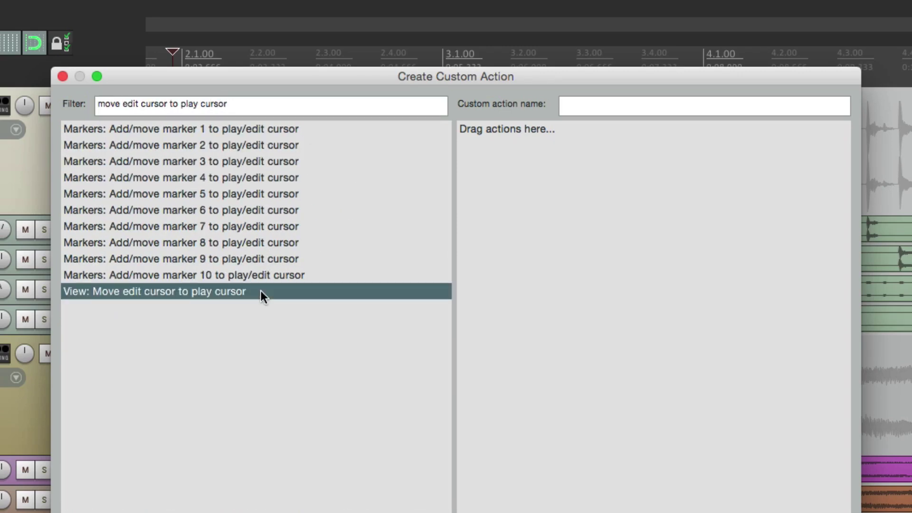
left_click_drag(224, 302, 606, 253)
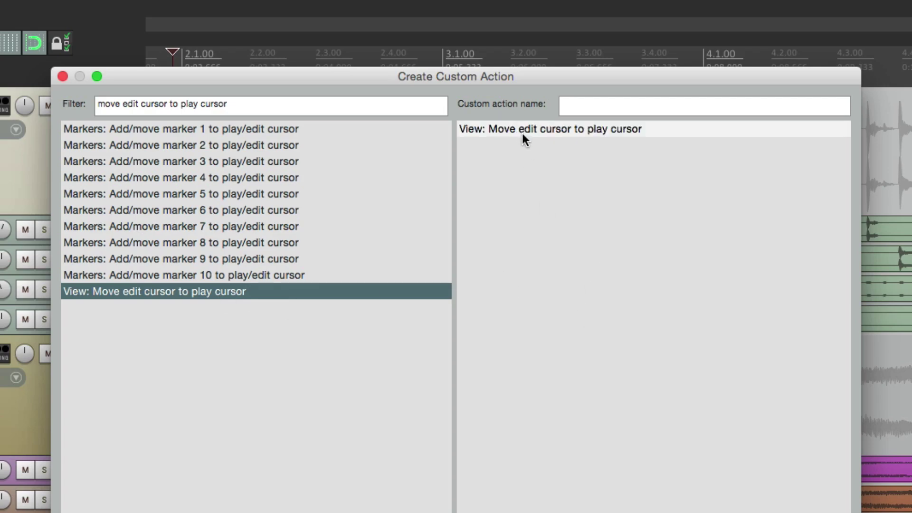
Step: Add 'Transport: Play/stop' as the second step and name the action 'Stop at End'
triple_click(350, 112)
type("play stop")
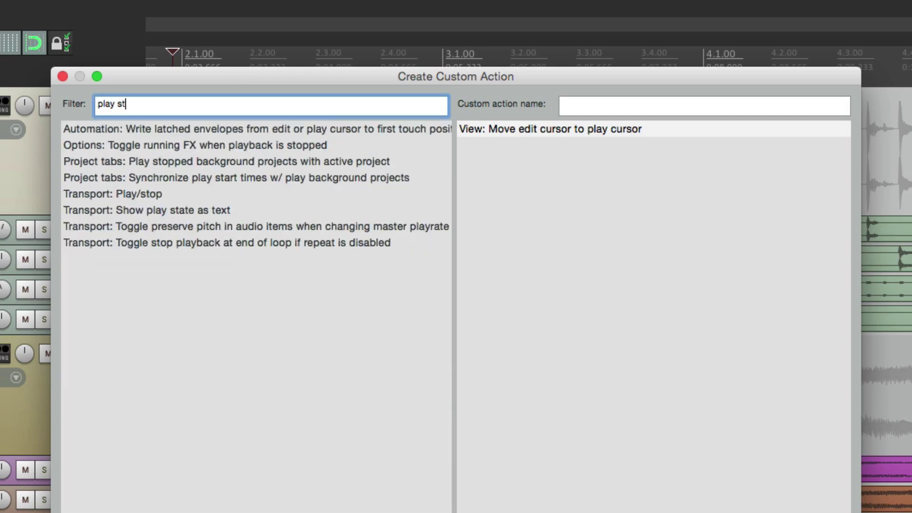
left_click(189, 157)
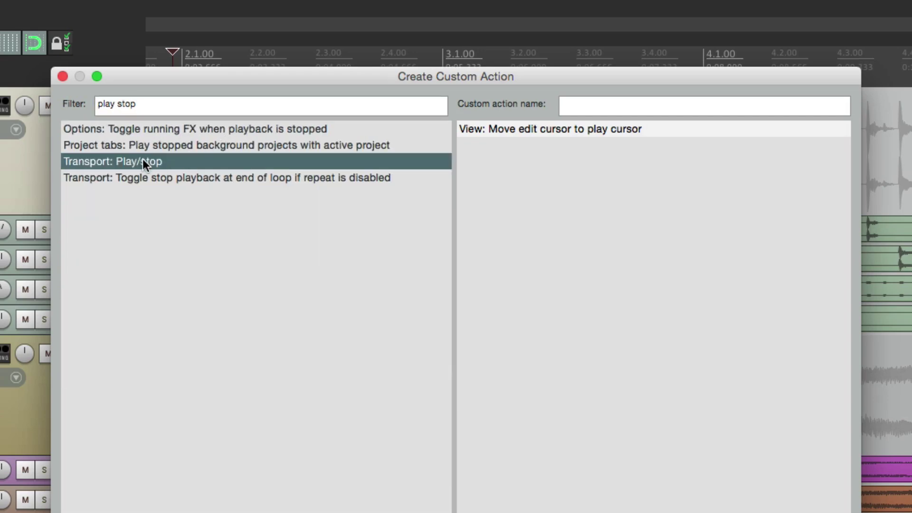
left_click_drag(143, 159, 565, 151)
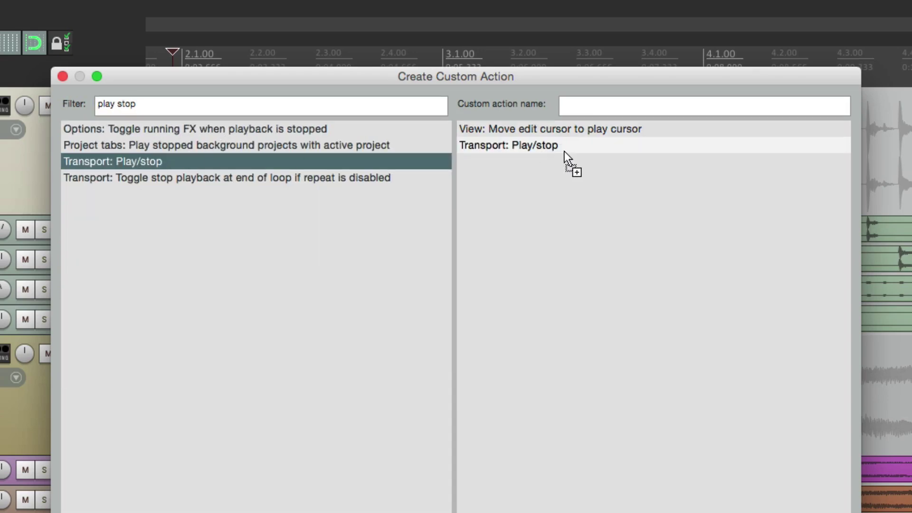
left_click(666, 107)
type("Stop at ")
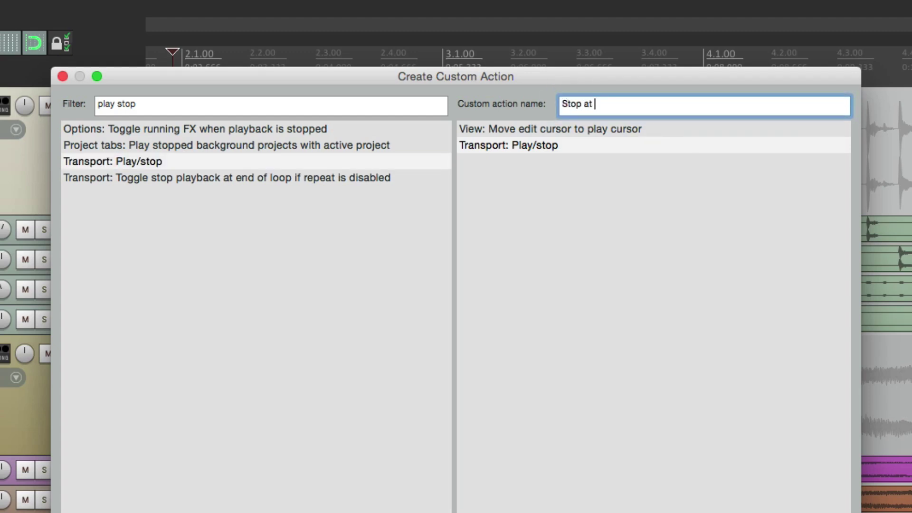
type("End")
Step: Finish creating Stop at End and review its two steps in the custom action editor
key("Return")
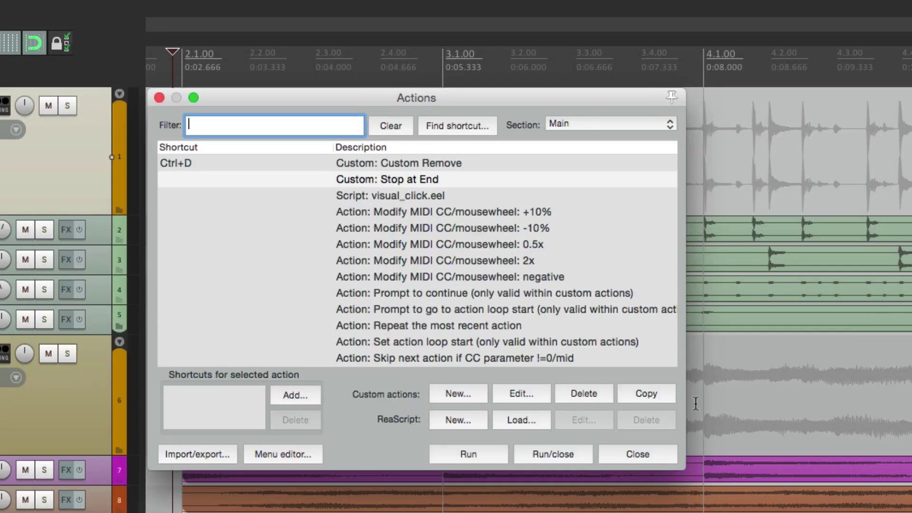
double_click(418, 178)
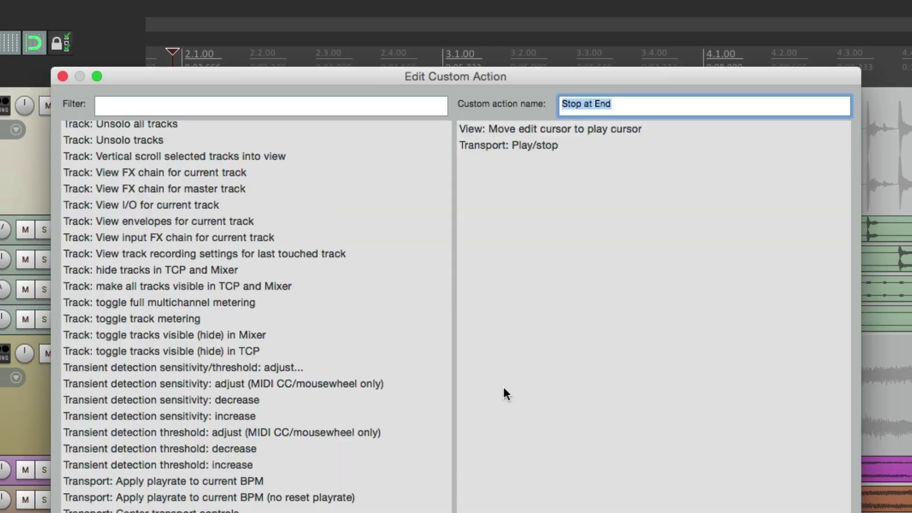
left_click(596, 133)
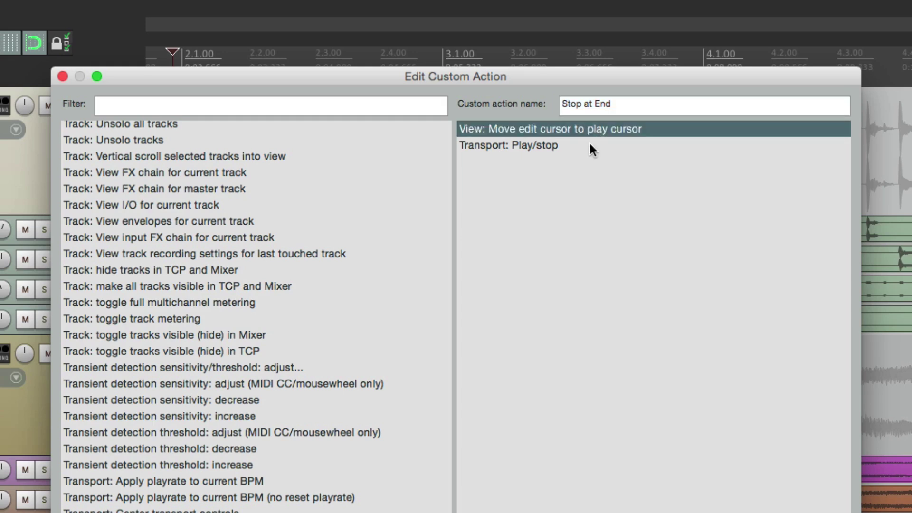
left_click(590, 147)
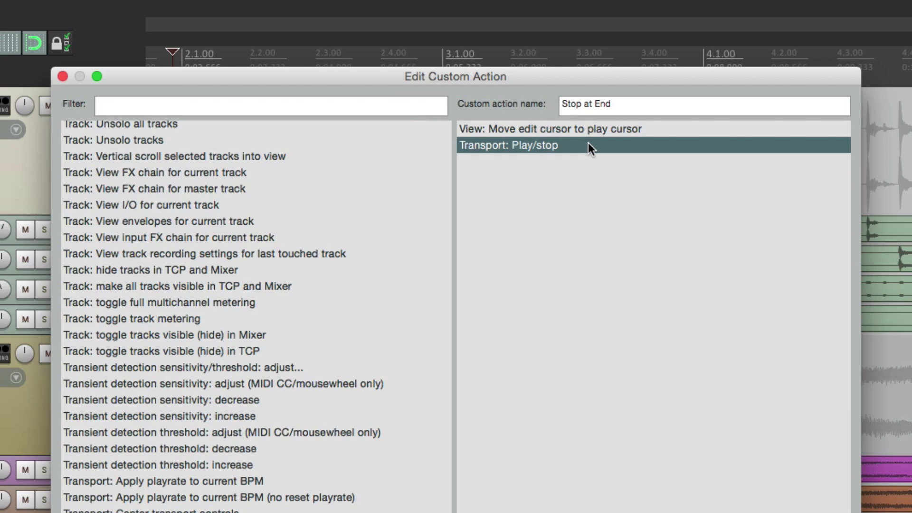
key("Return")
Step: Assign Space to Custom: Stop at End, overriding the Transport: Play/stop mapping
left_click(404, 177)
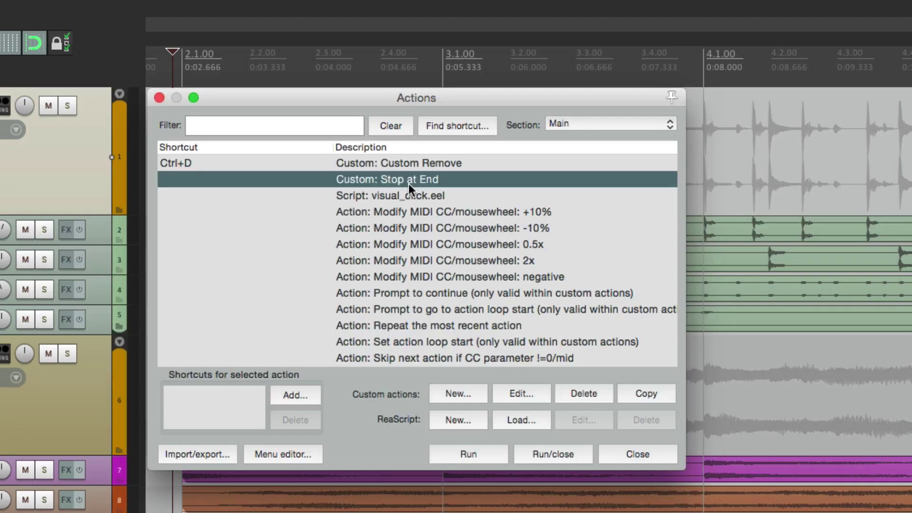
left_click(295, 395)
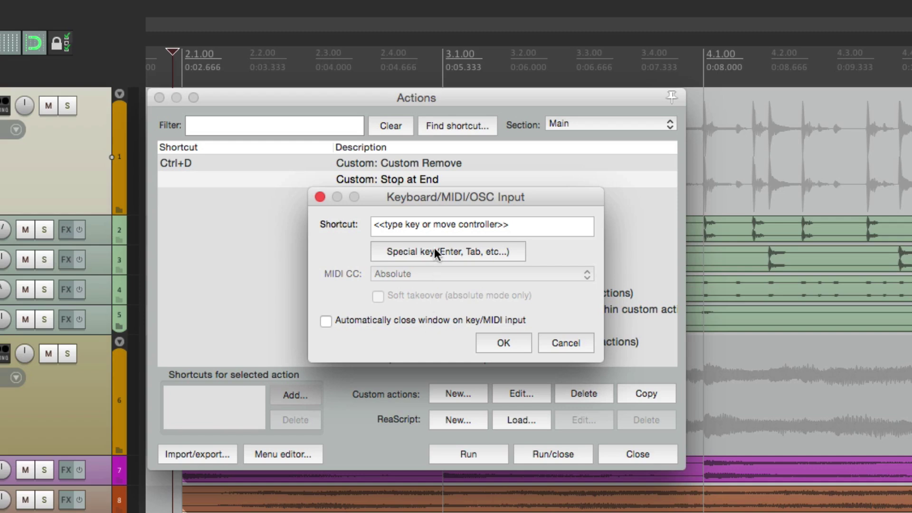
key("space")
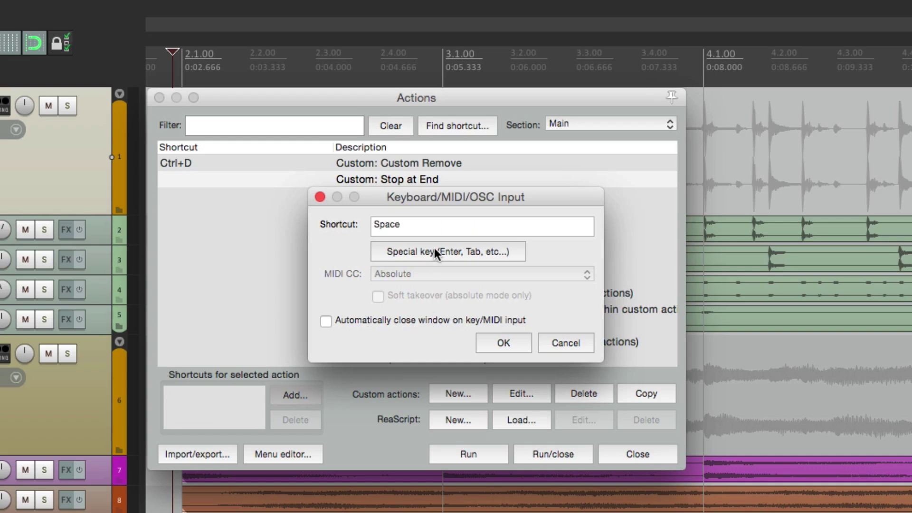
left_click(504, 344)
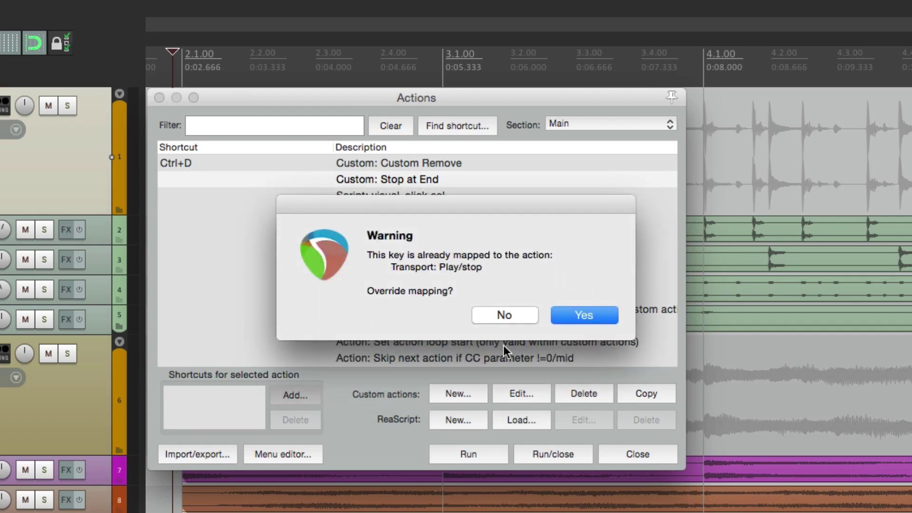
left_click(586, 317)
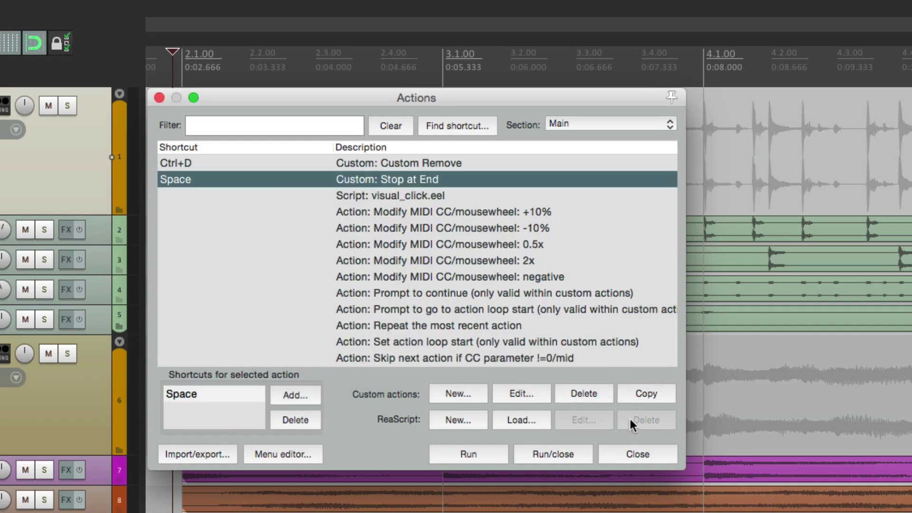
Step: Close Actions, test one play/stop with Space, then return the cursor to the items' start
left_click(630, 453)
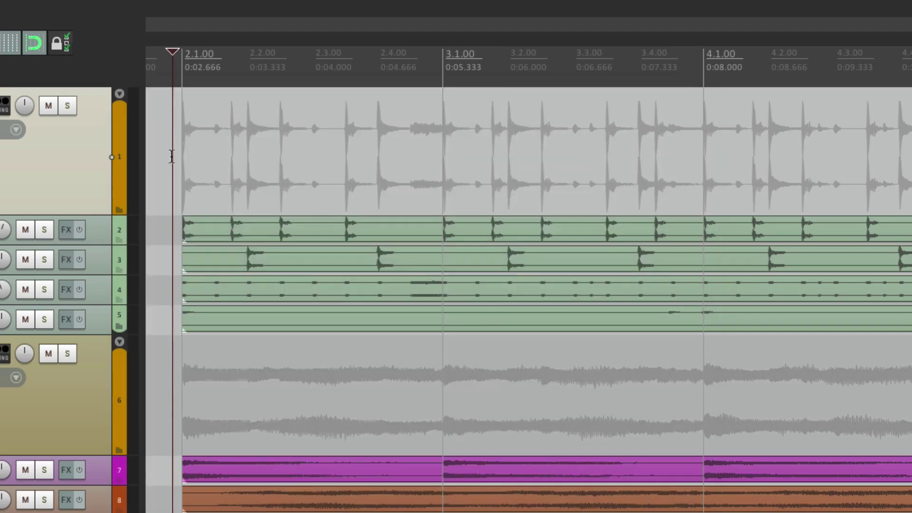
key("space")
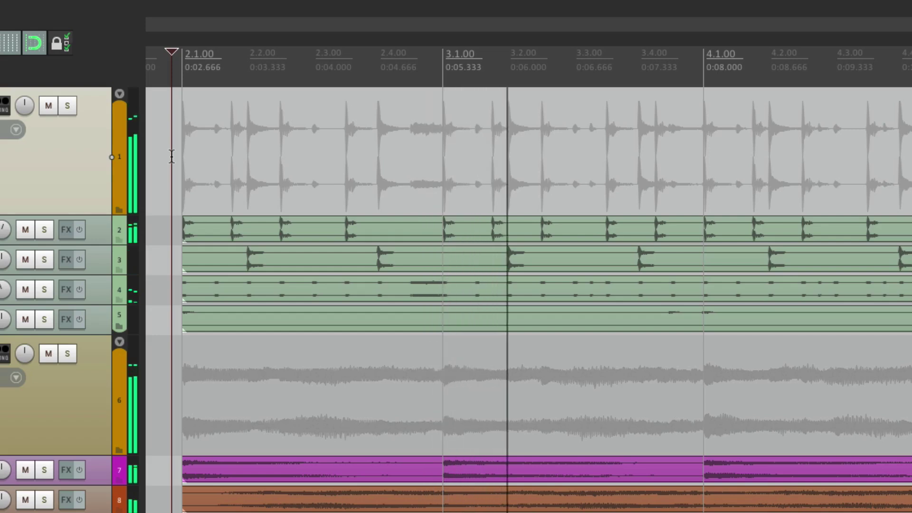
key("space")
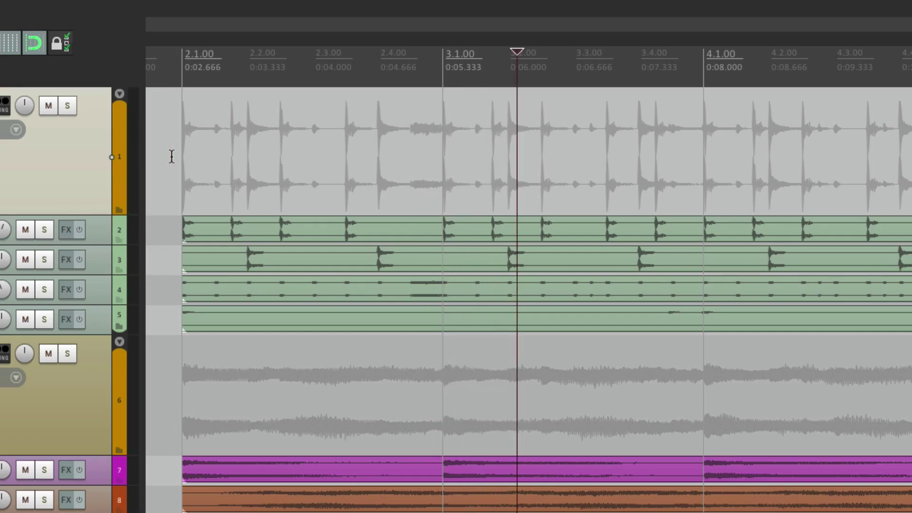
left_click(175, 142)
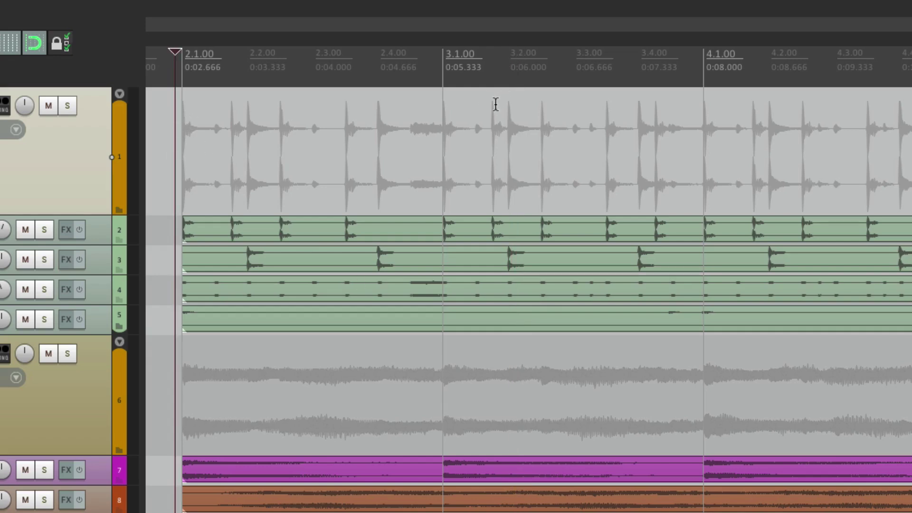
Step: Play and stop twice from 3.1.00, checking the edit cursor stays where playback halted
left_click(443, 108)
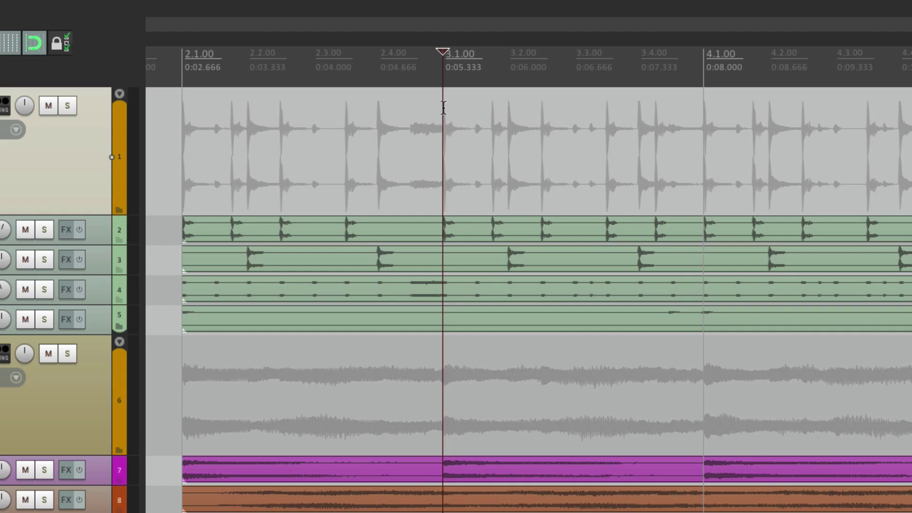
key("space")
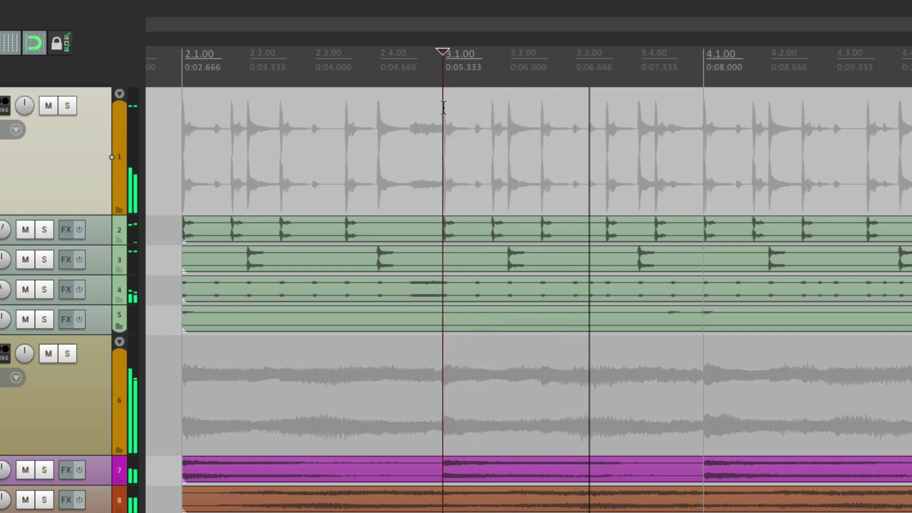
key("space")
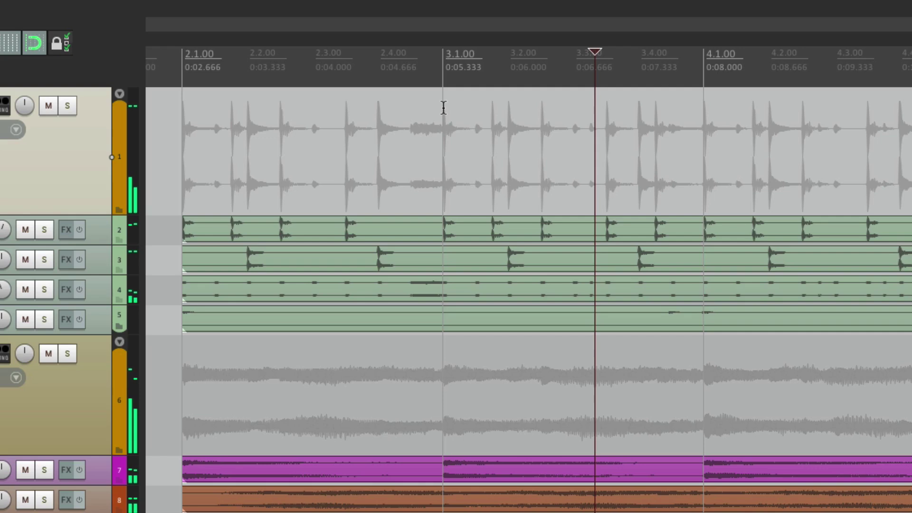
key("space")
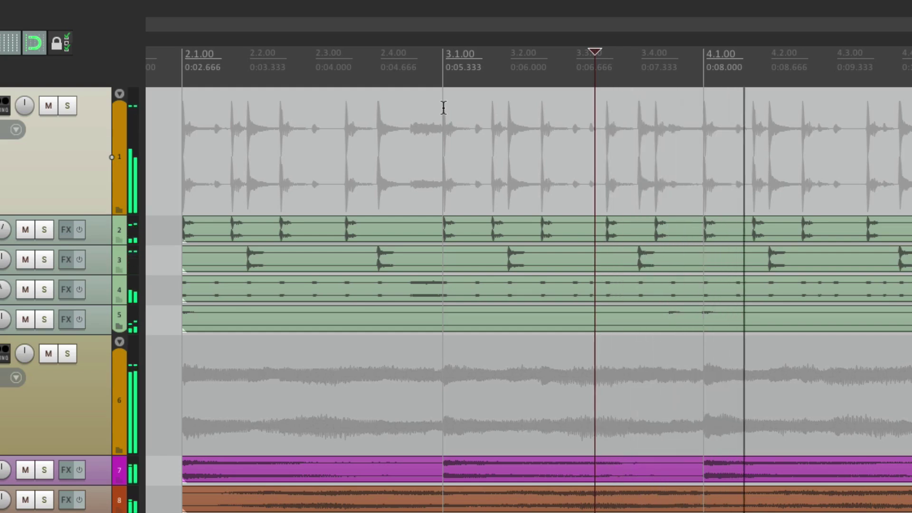
key("space")
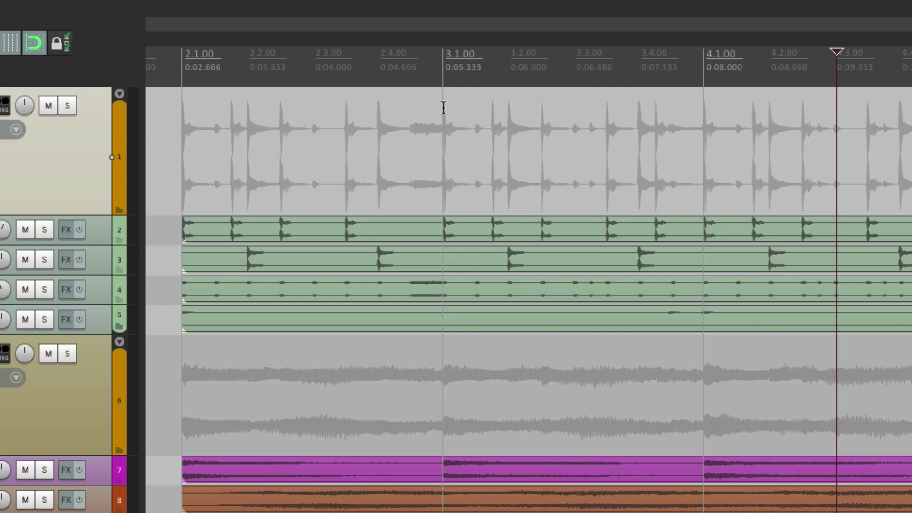
Step: Play and stop repeatedly from near 2.1.00, stepping the edit cursor to about 3.3.00
left_click(174, 124)
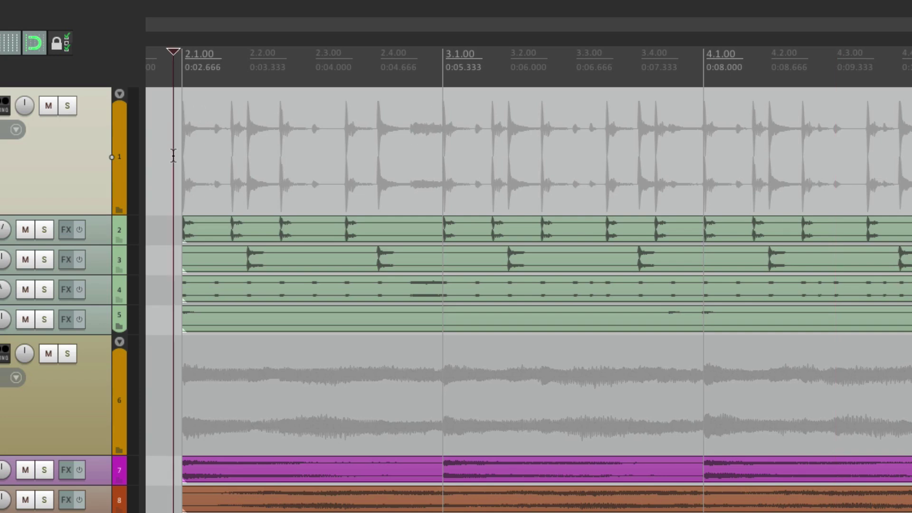
key("space")
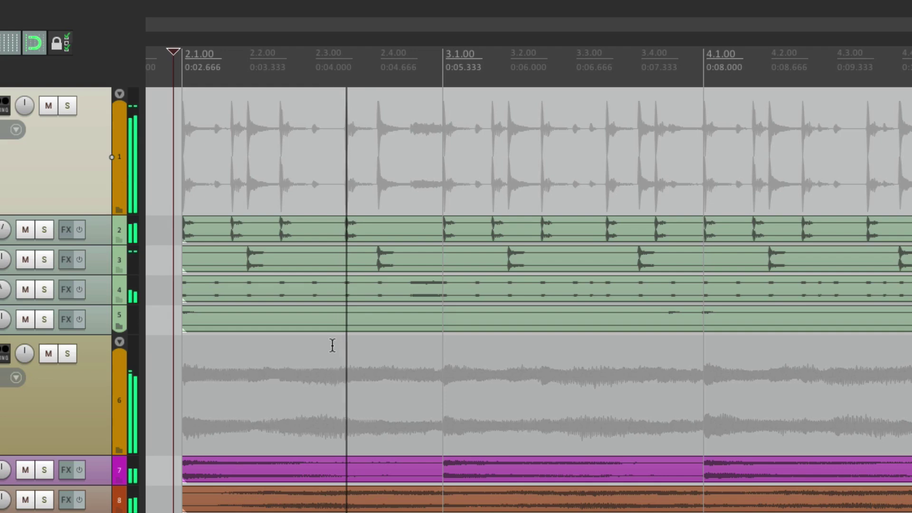
key("space")
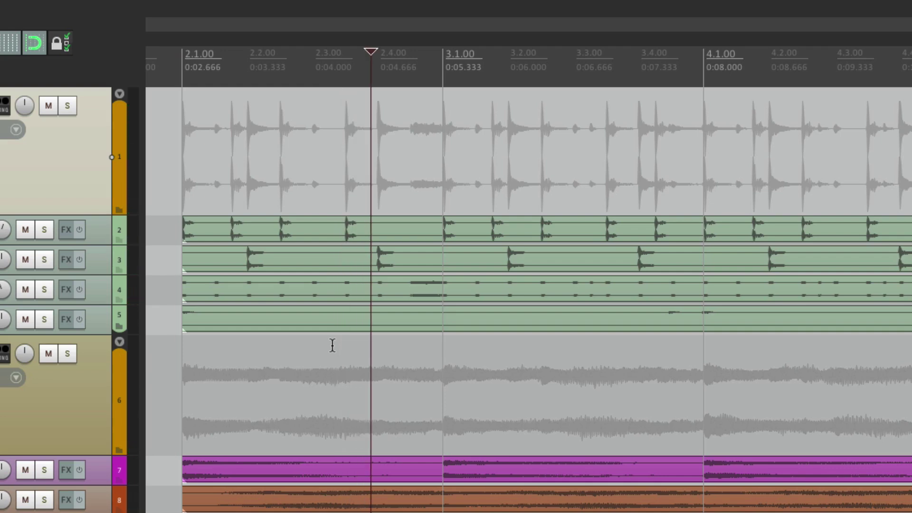
key("space")
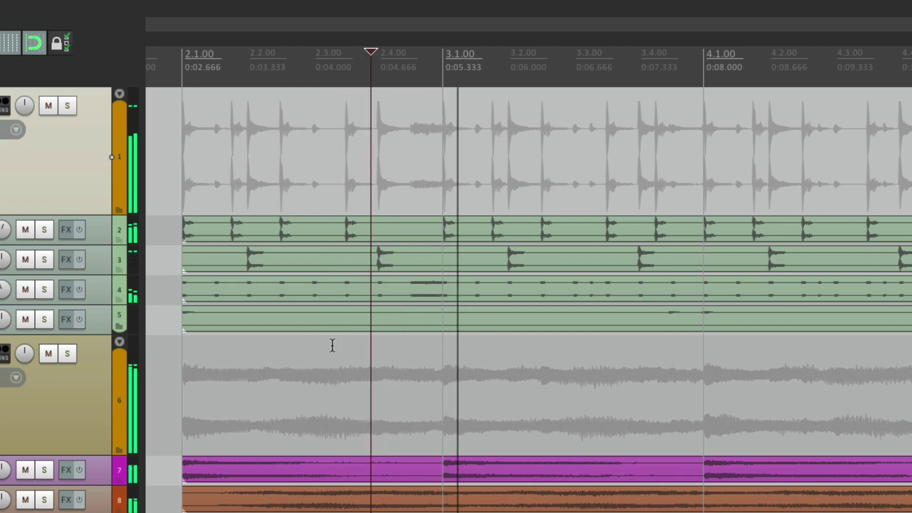
key("space")
key("space")
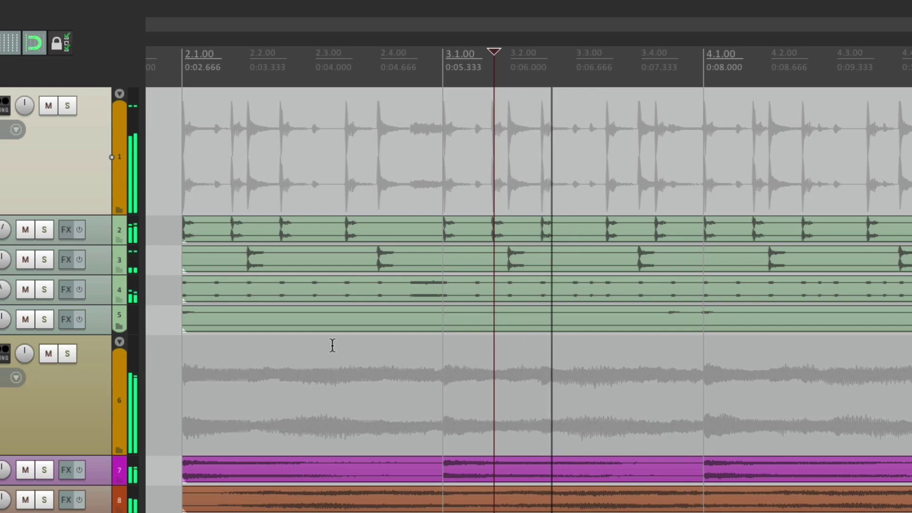
key("space")
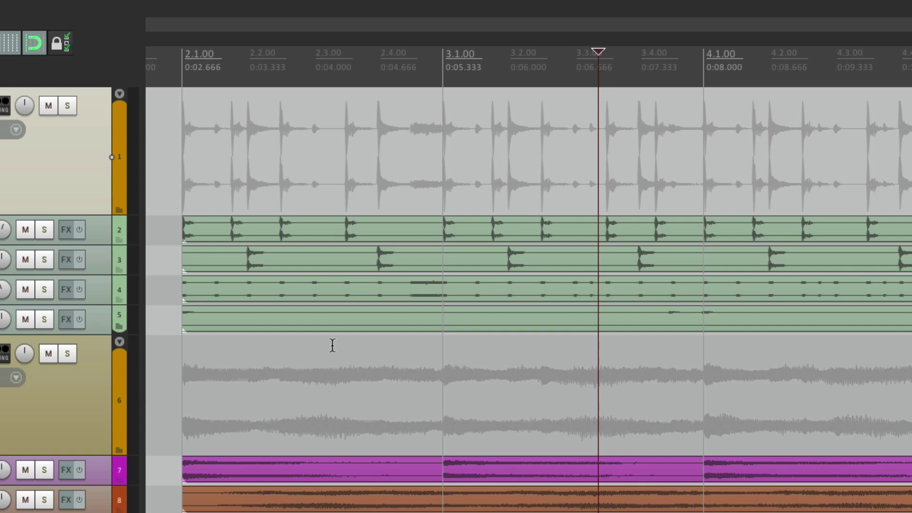
key("question")
Step: Move the Space shortcut from Stop at End back to Transport: Play/stop and close Actions
left_click(305, 179)
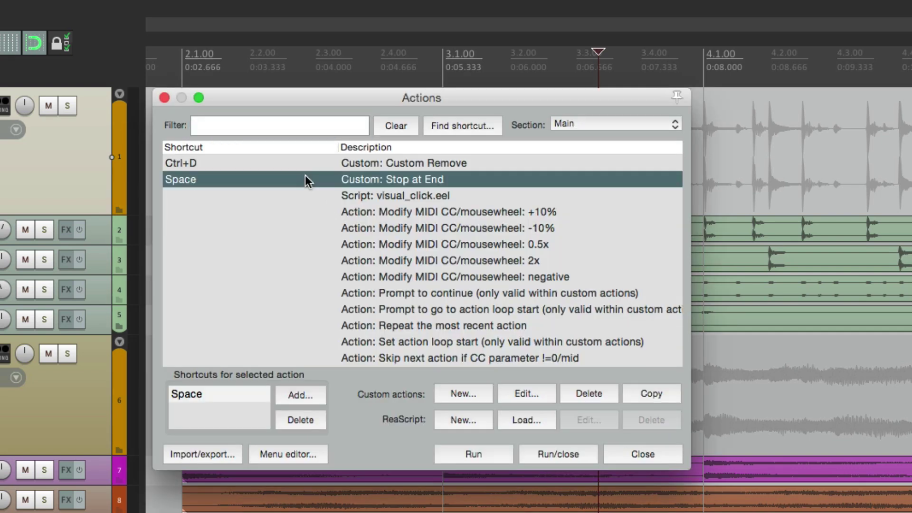
left_click(308, 423)
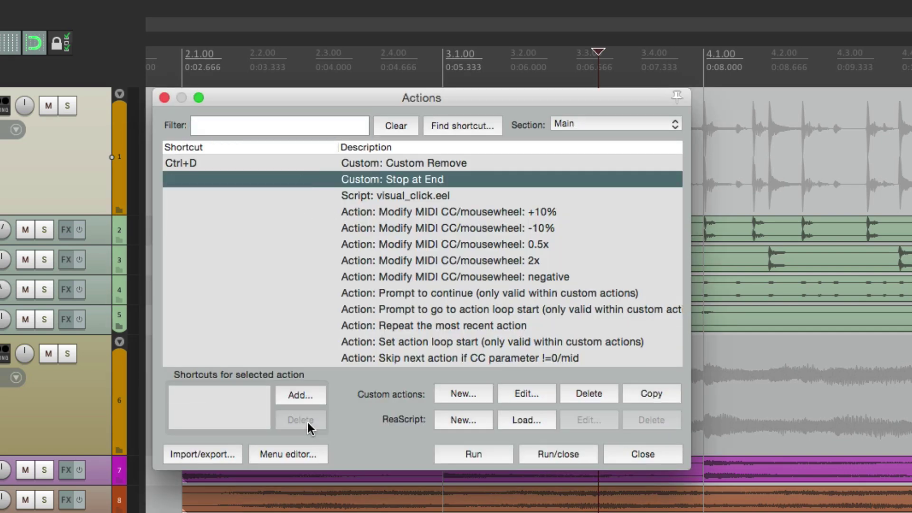
left_click(341, 122)
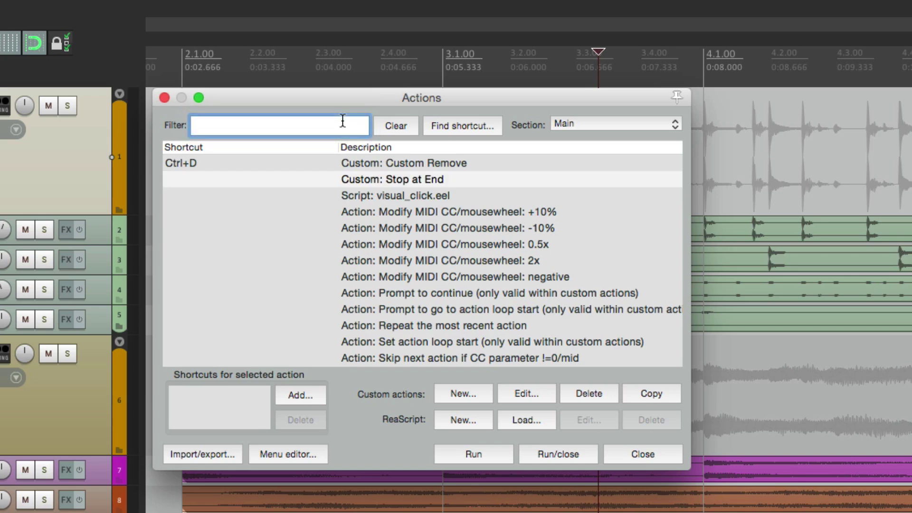
type("play stop")
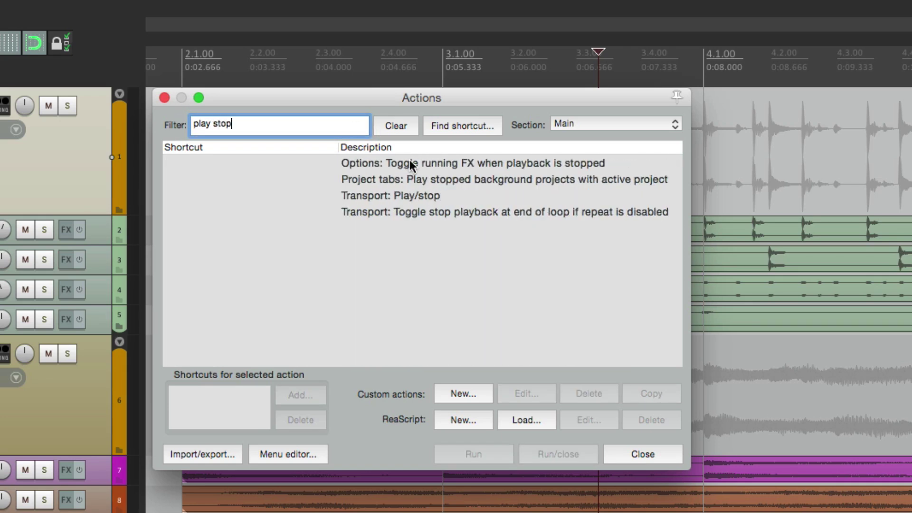
left_click(414, 198)
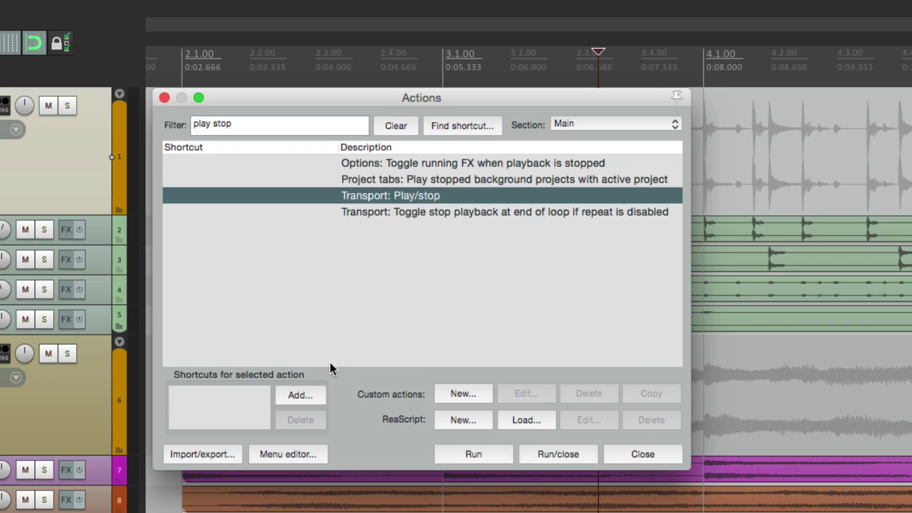
left_click(298, 395)
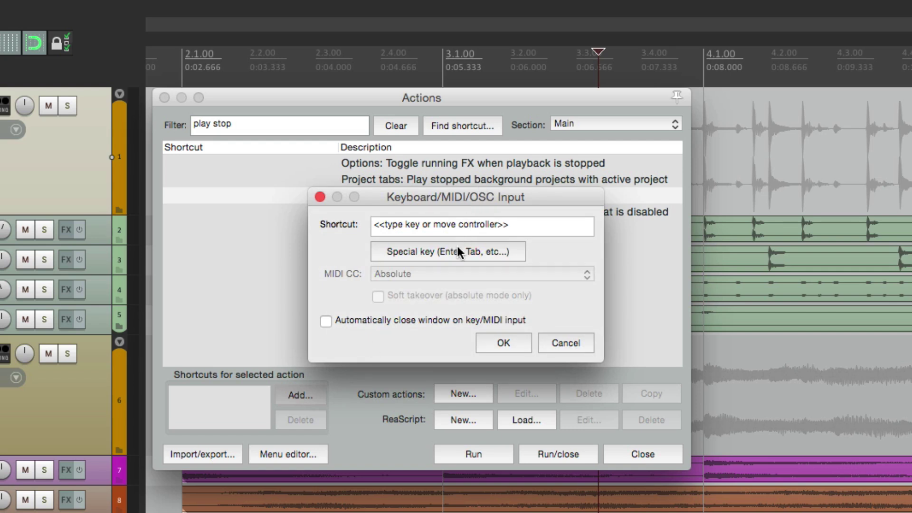
key("space")
left_click(492, 343)
key("Escape")
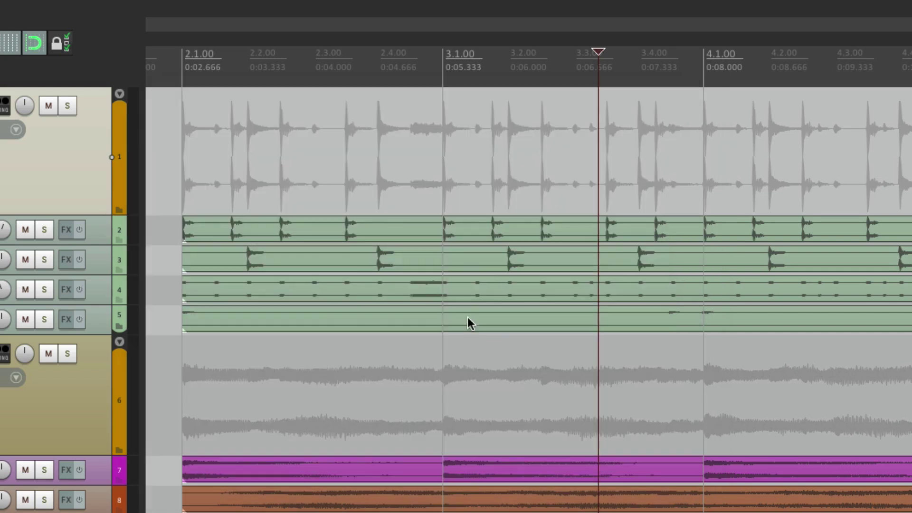
Step: Return the edit cursor to 2.1.00 and start playback from there with Space
left_click(177, 144)
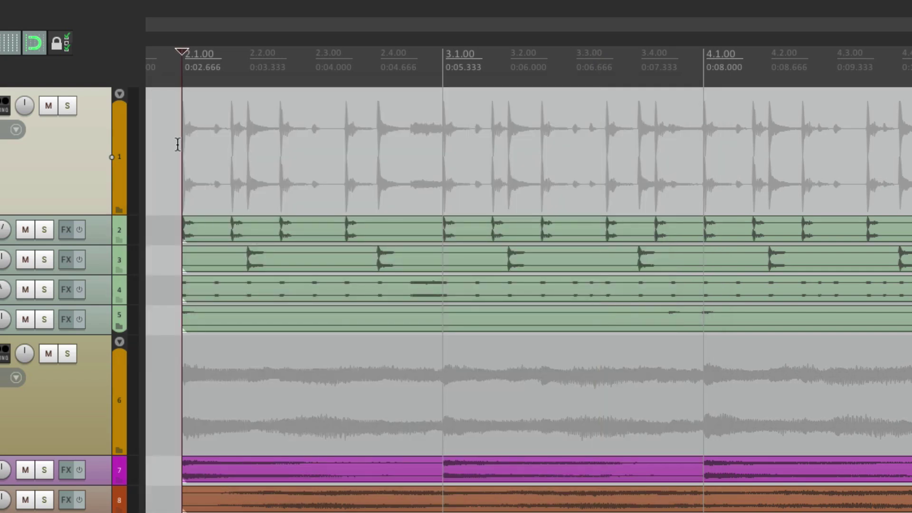
key("space")
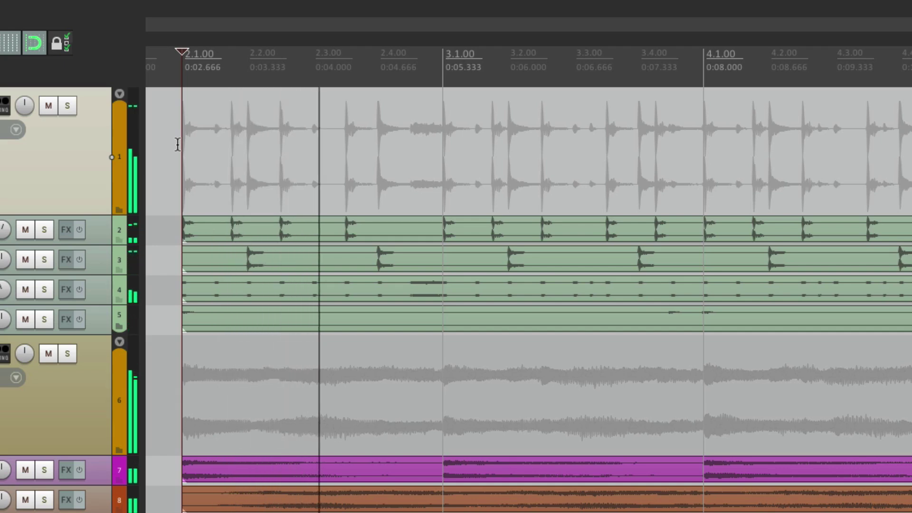